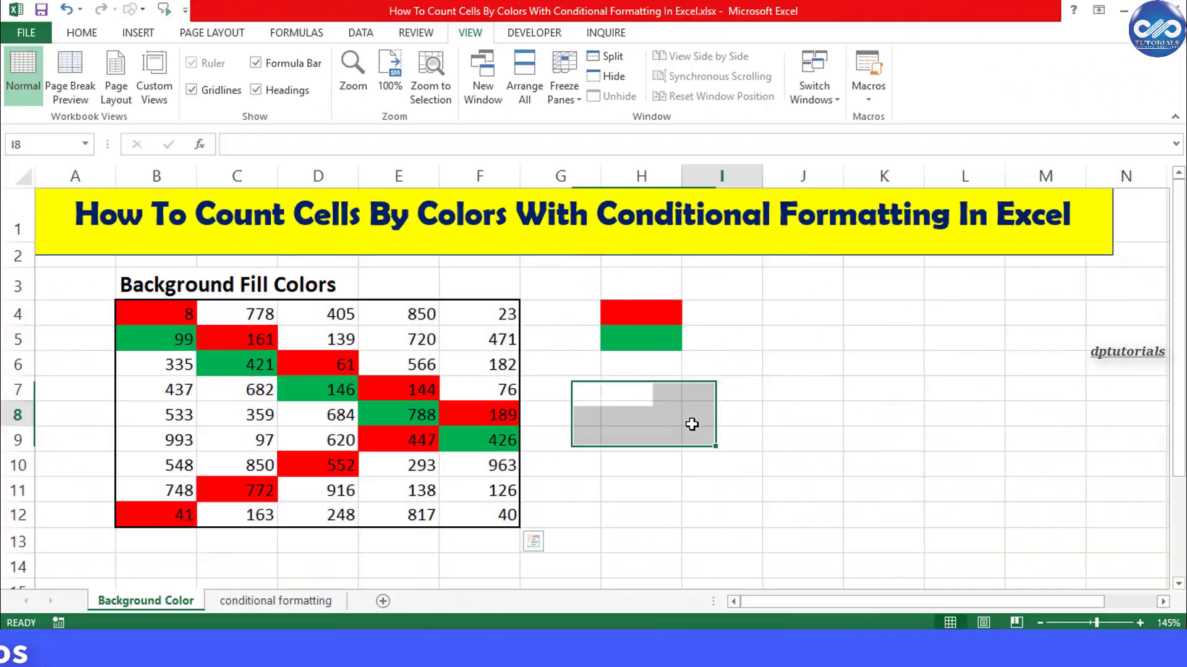
# Step: Check B4:F12's cell count in the status bar, then switch to the VBA code.txt Notepad window
pyautogui.moveTo(167, 320); pyautogui.dragTo(461, 516)
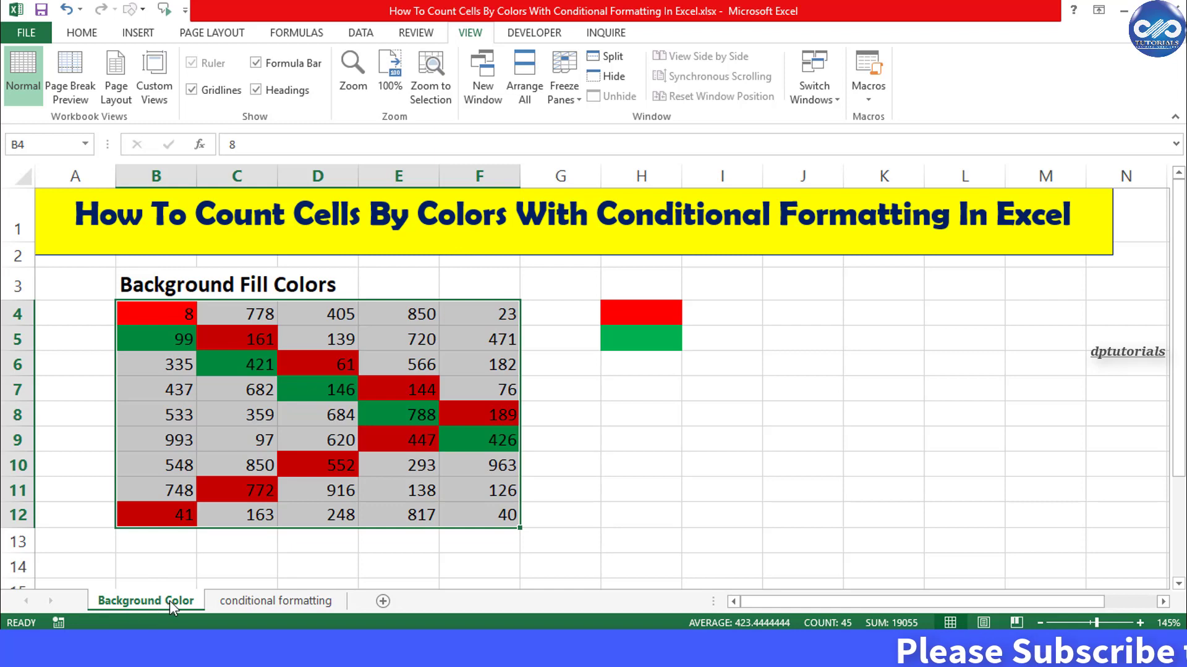
pyautogui.click(301, 569)
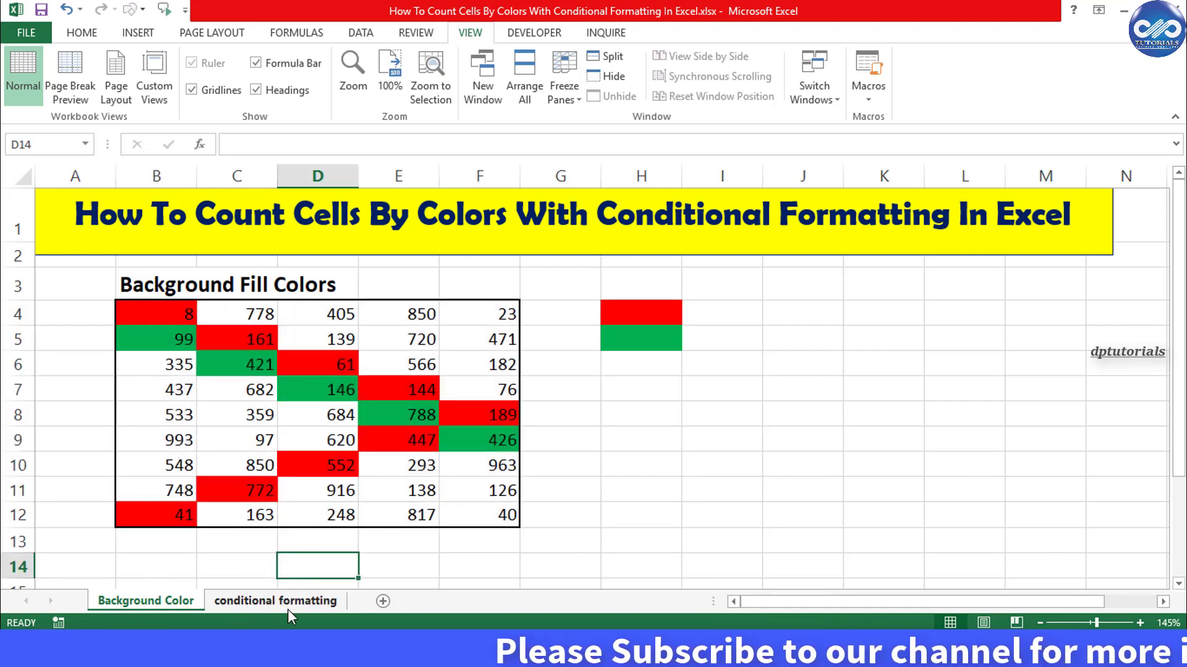
pyautogui.click(604, 458)
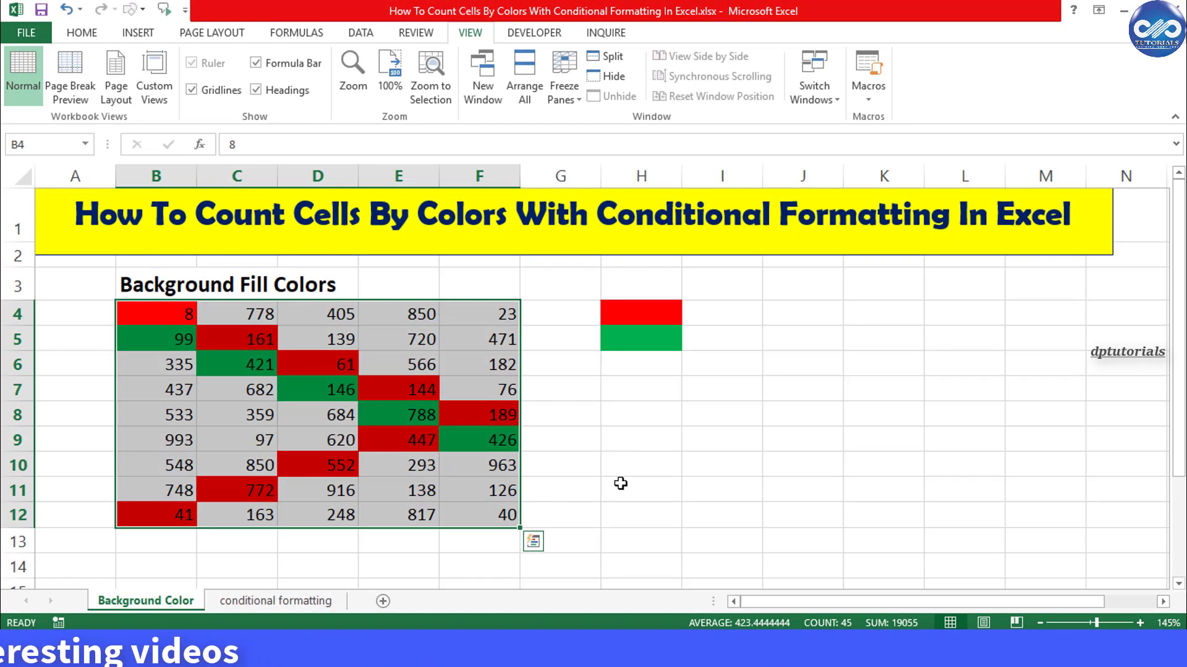
pyautogui.hotkey('alt', 'Tab')
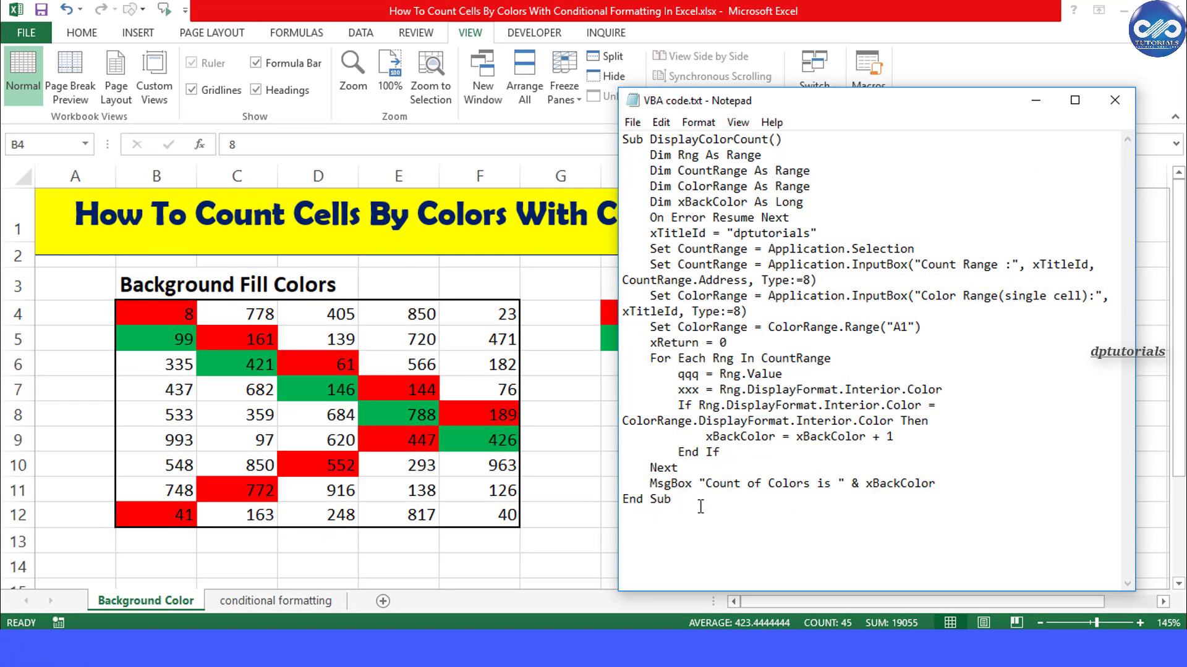
# Step: Copy all of the DisplayColorCount macro code from Notepad and go back to Excel
pyautogui.moveTo(686, 505); pyautogui.dragTo(612, 123)
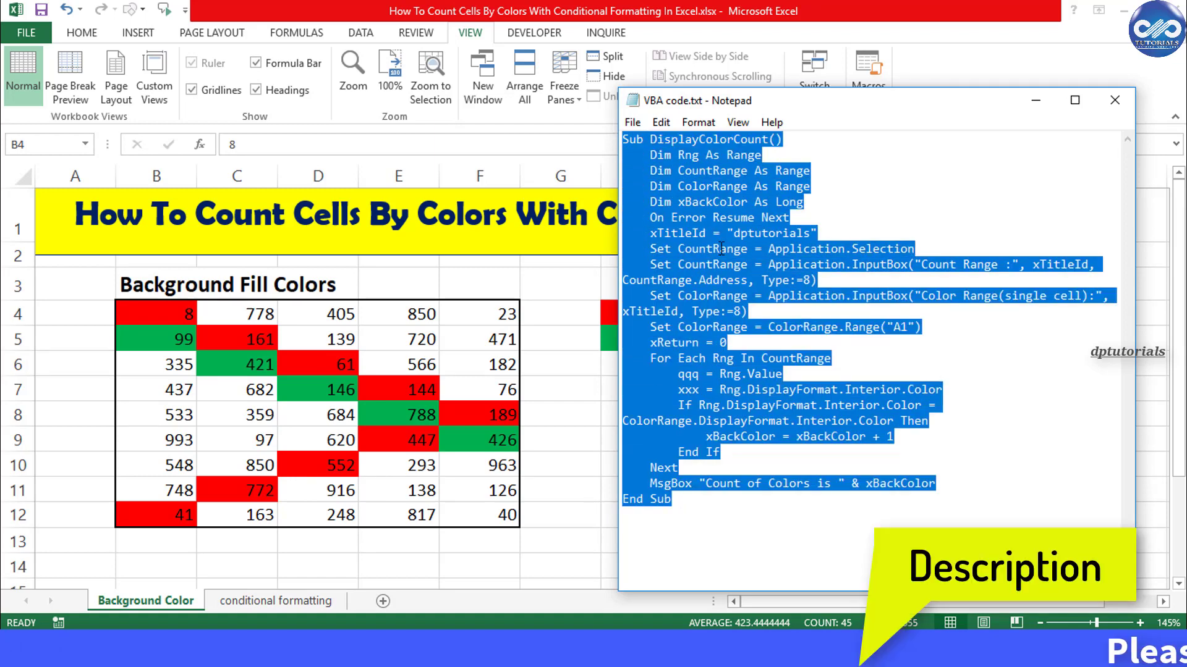
pyautogui.rightClick(753, 244)
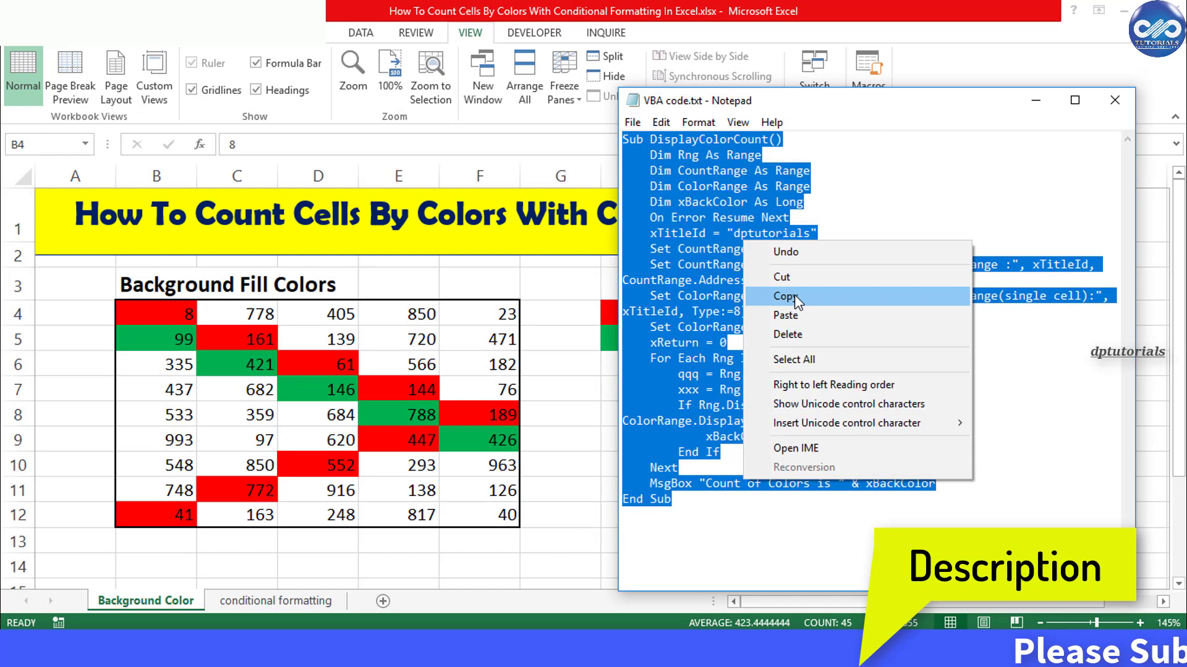
pyautogui.click(798, 298)
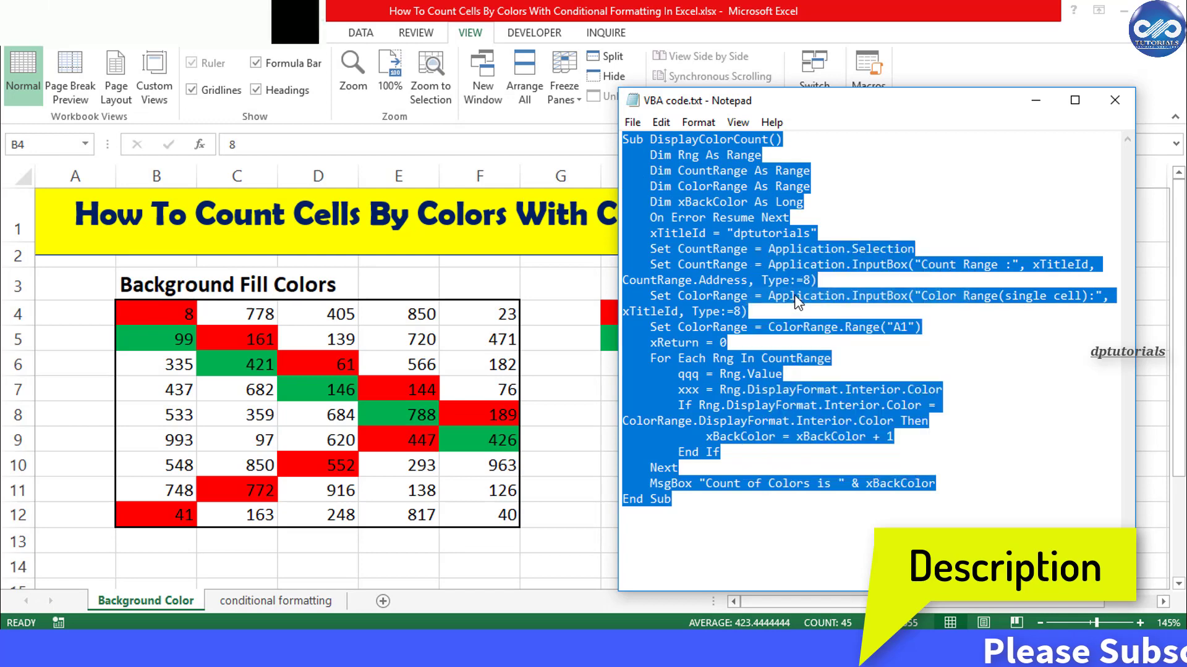
pyautogui.click(587, 396)
# Step: Open the Background Color sheet's code in the VBA editor and insert a new module
pyautogui.click(585, 388)
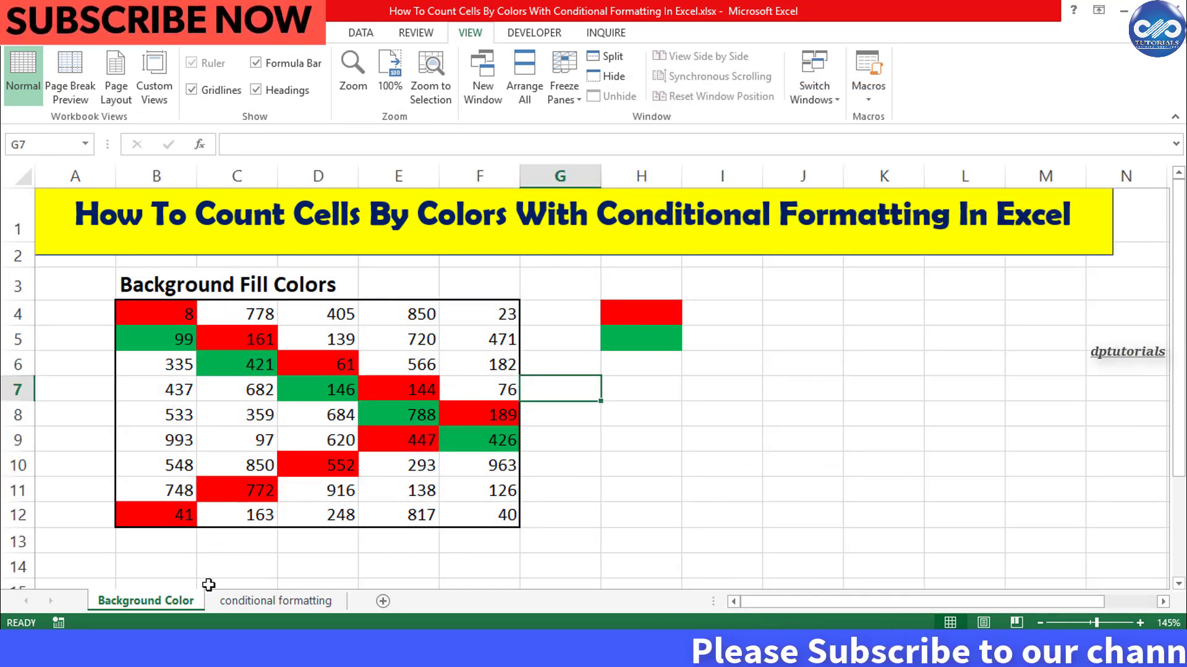
pyautogui.rightClick(187, 603)
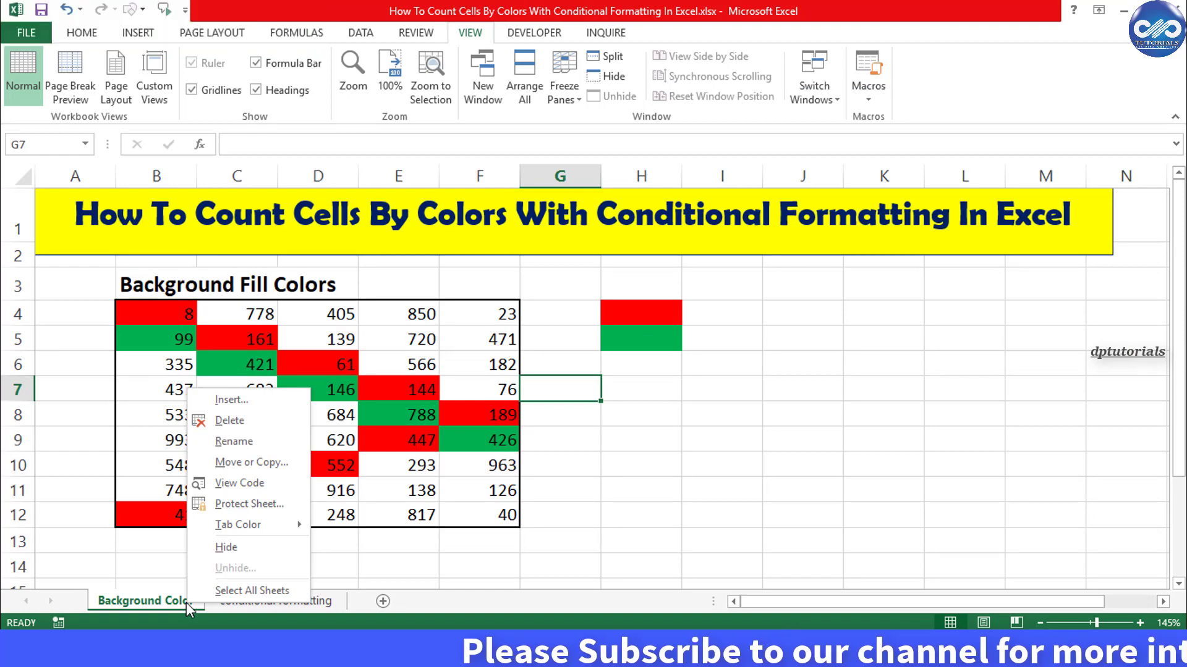
pyautogui.click(290, 483)
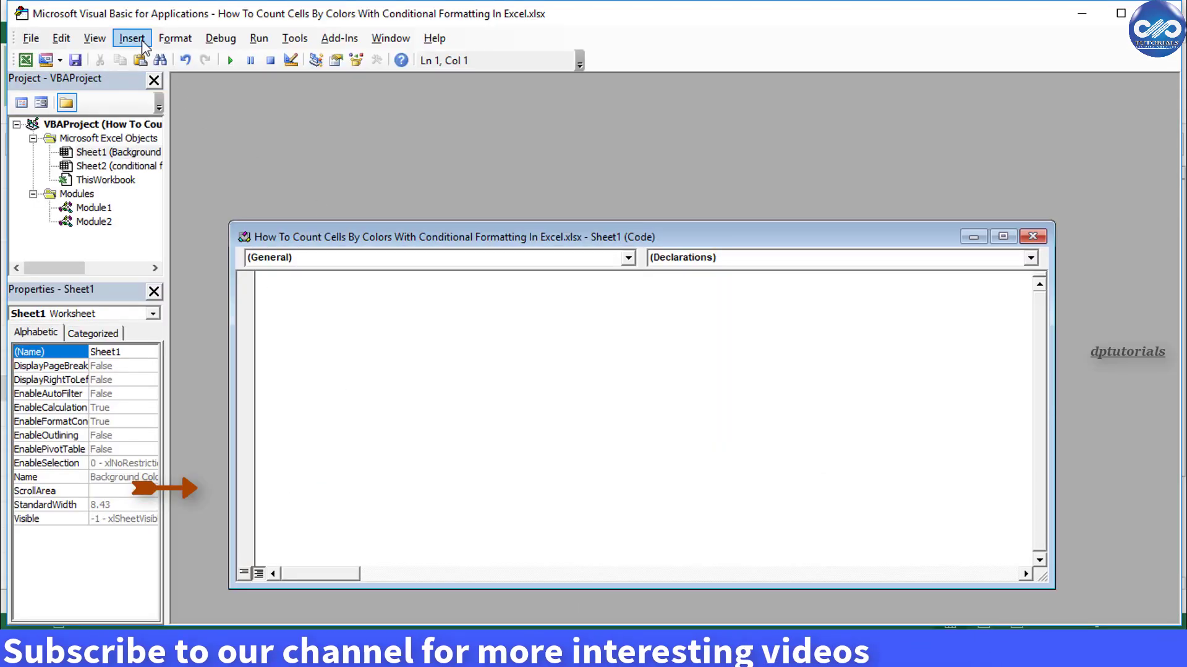
pyautogui.click(141, 41)
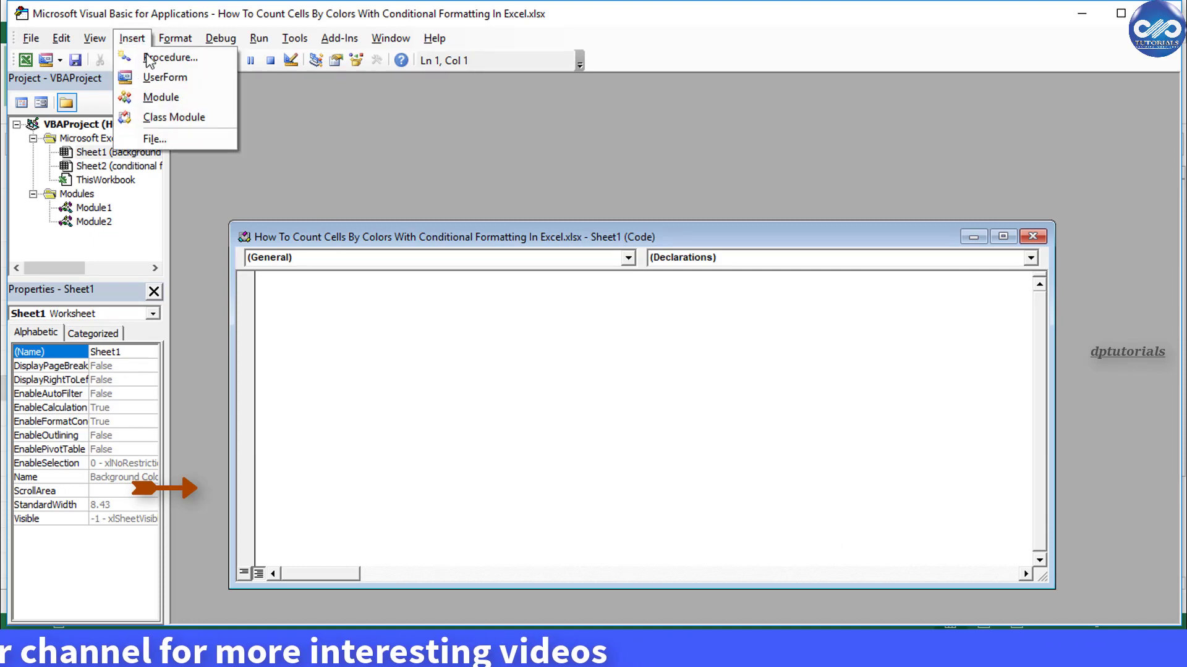
pyautogui.click(195, 96)
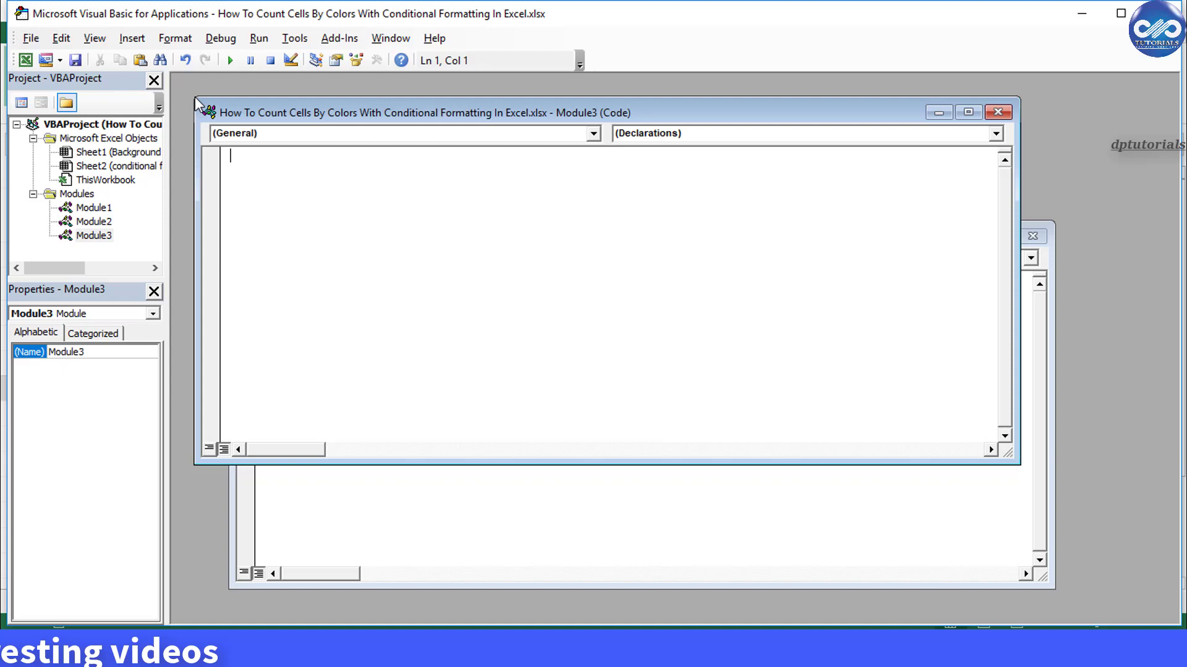
# Step: Paste the DisplayColorCount macro into Module3, close its window and return to Excel
pyautogui.rightClick(276, 165)
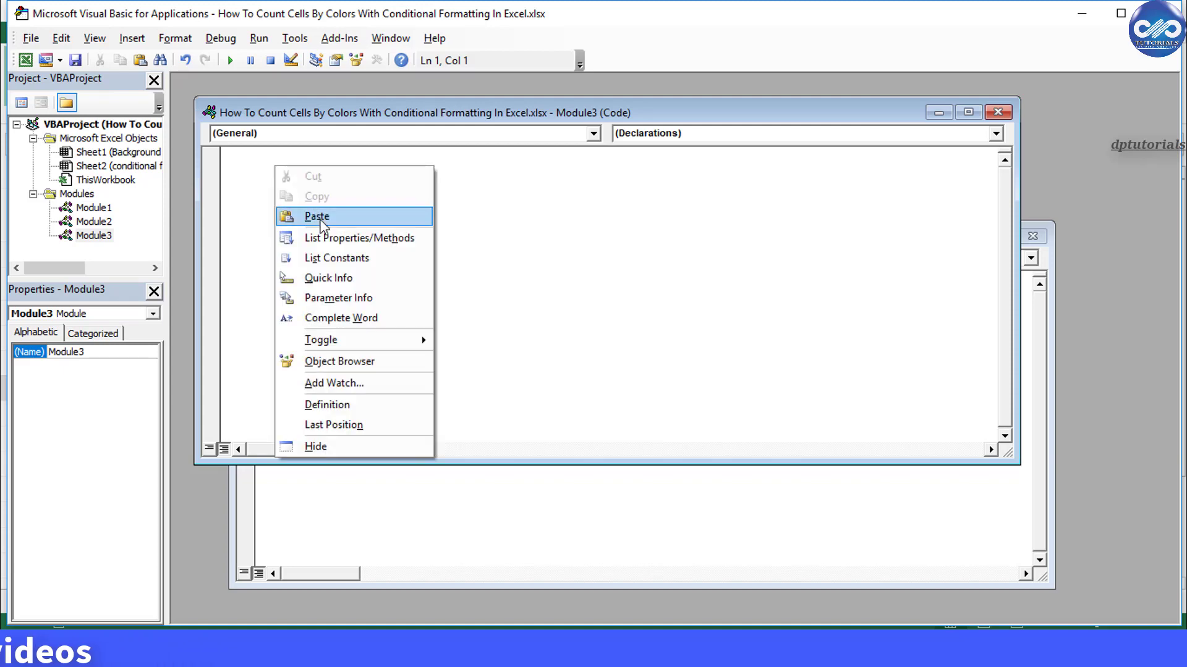
pyautogui.click(359, 217)
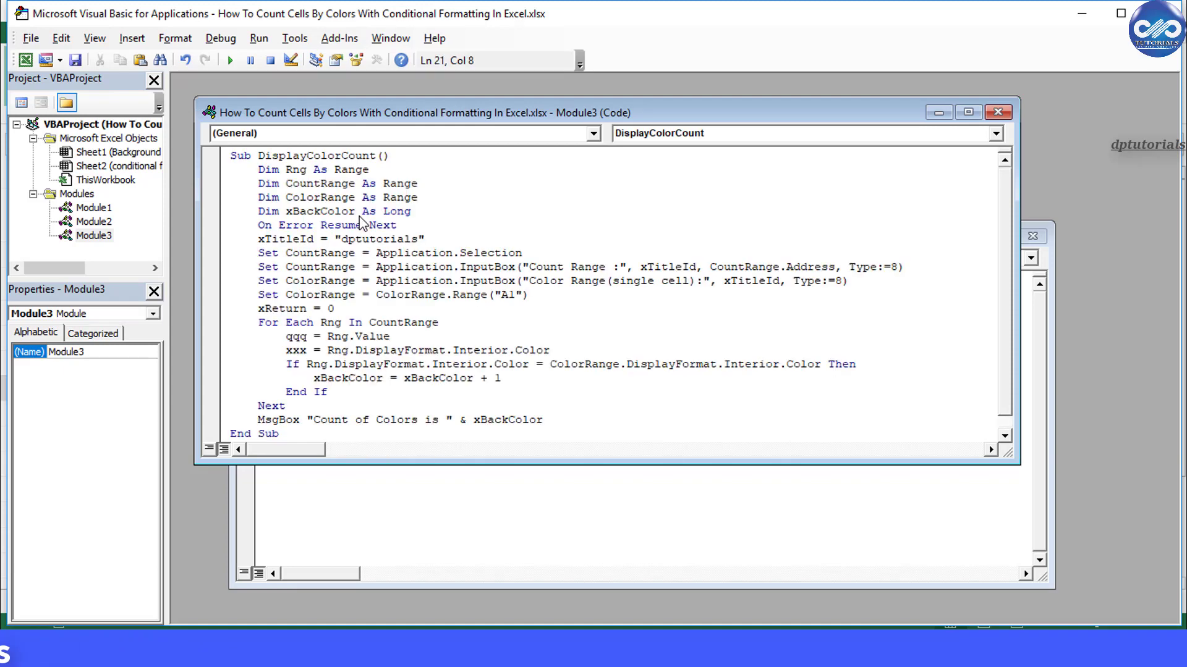
pyautogui.click(997, 113)
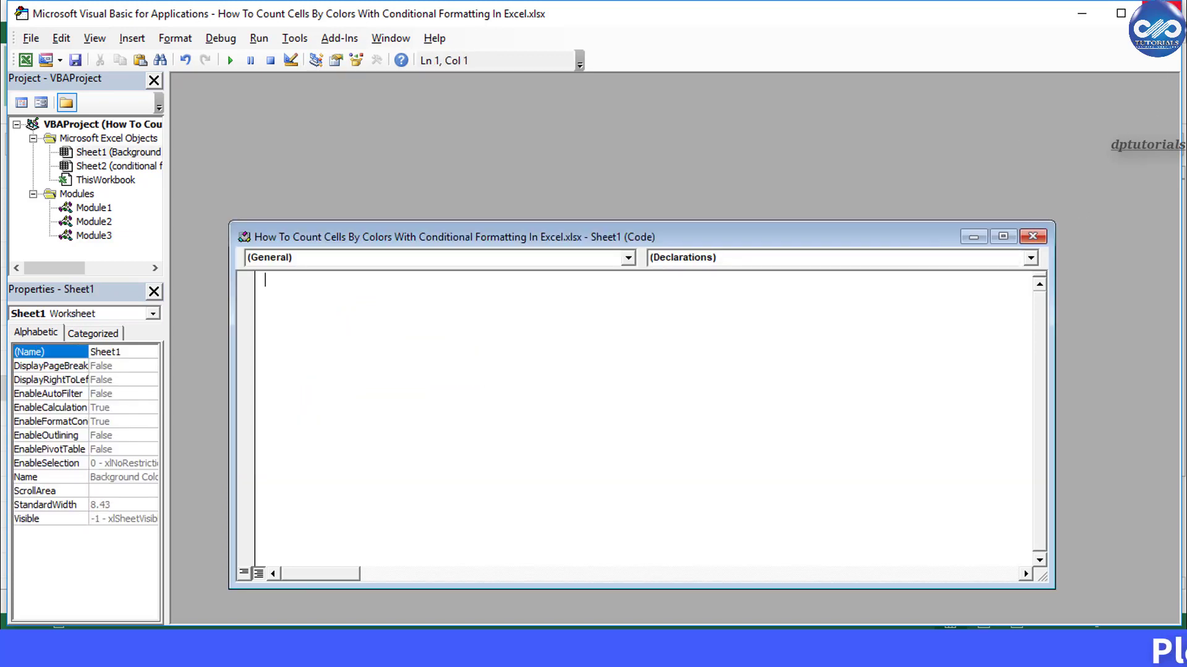
pyautogui.hotkey('alt', 'F11')
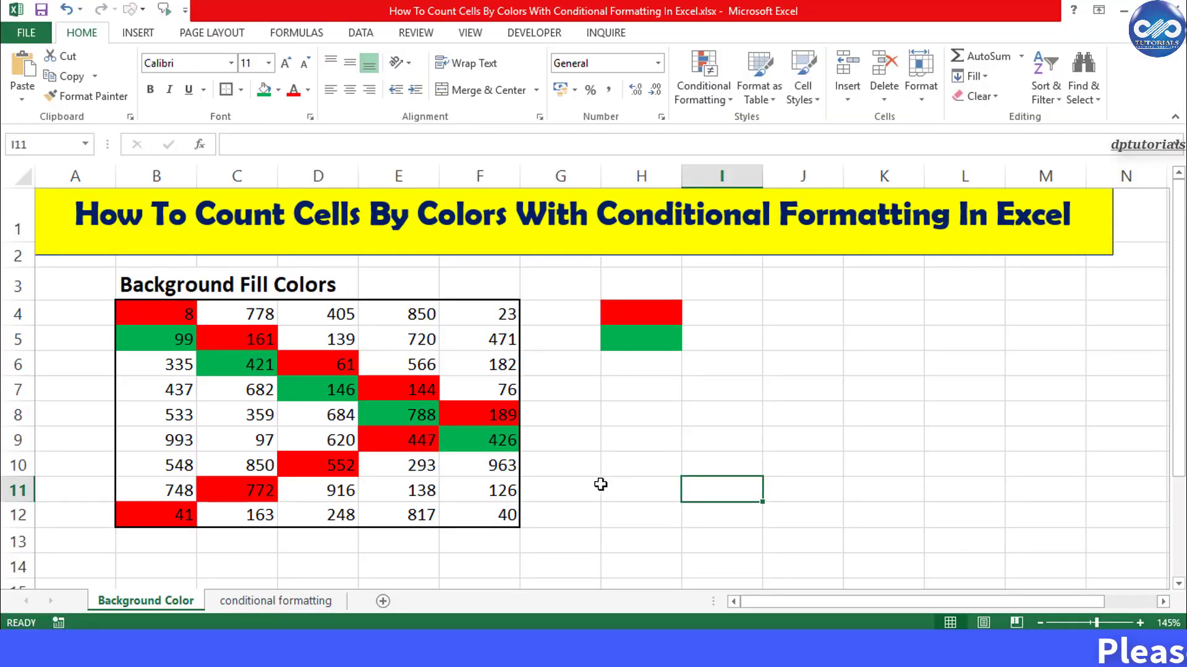
# Step: Open the Macro dialog from the View tab's Macros menu to list DisplayColorCount
pyautogui.click(475, 34)
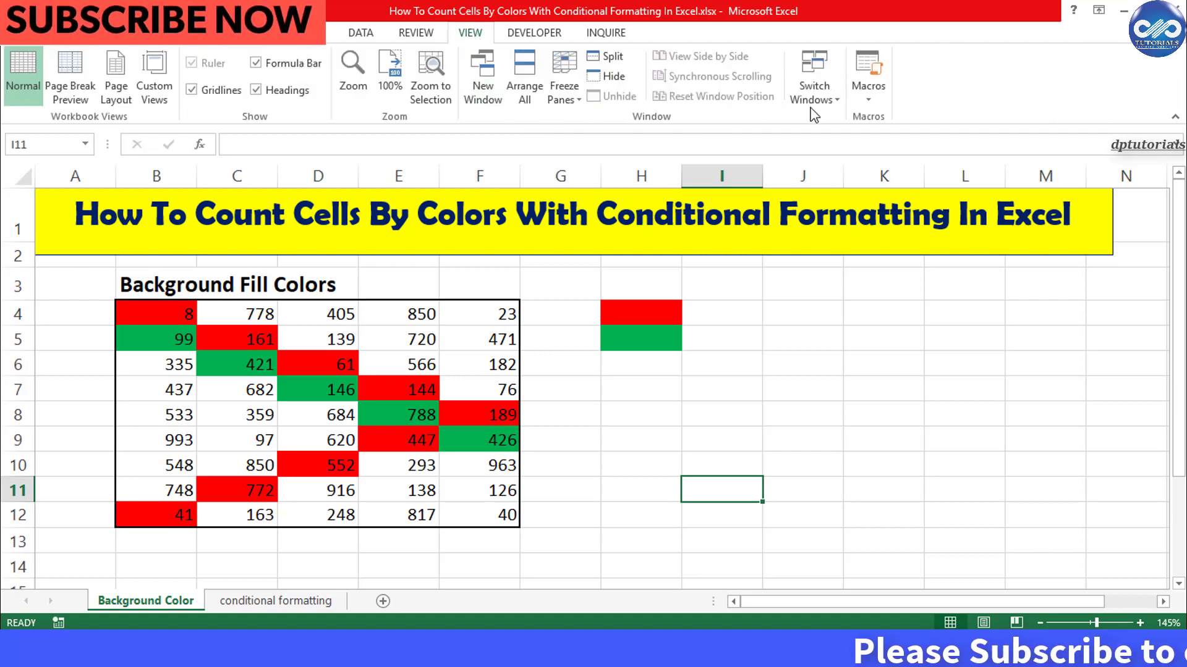
pyautogui.click(870, 101)
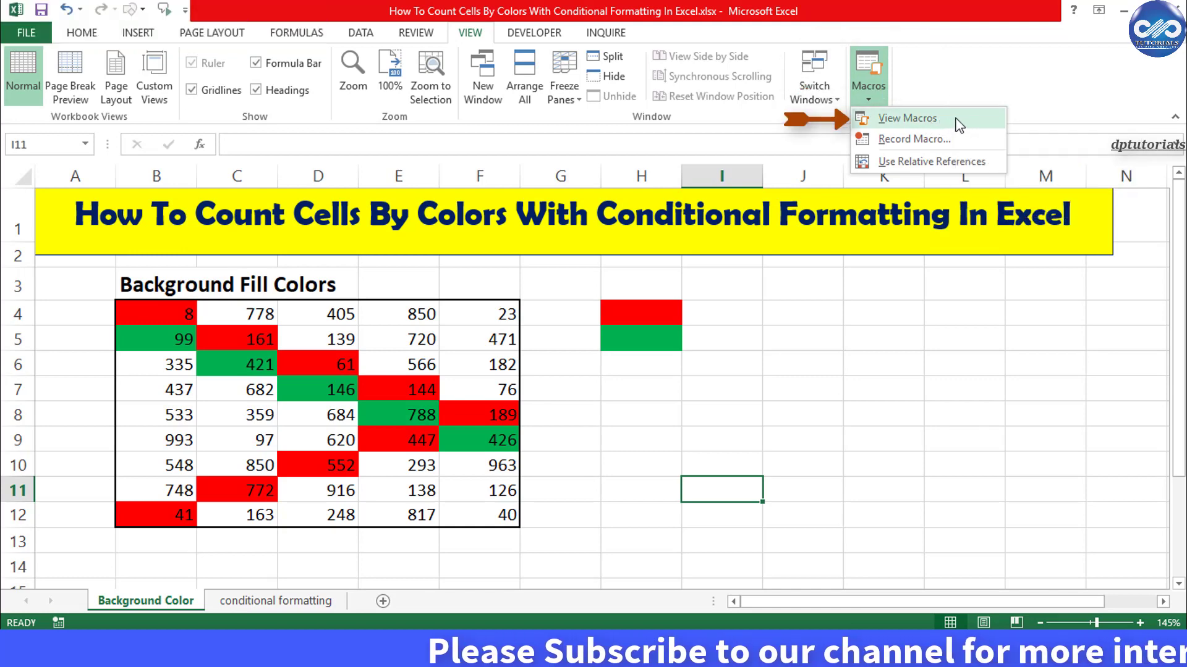
pyautogui.click(958, 121)
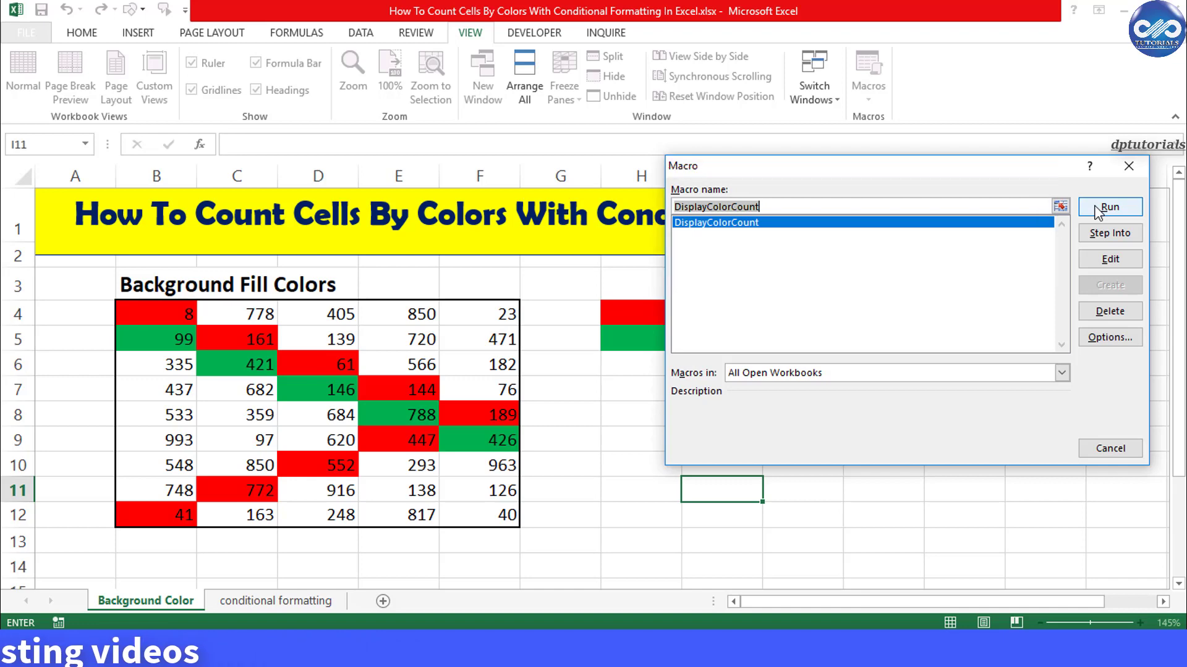
# Step: Run DisplayColorCount on B4:F12 with red cell H4 as the colour, giving 9
pyautogui.click(1096, 208)
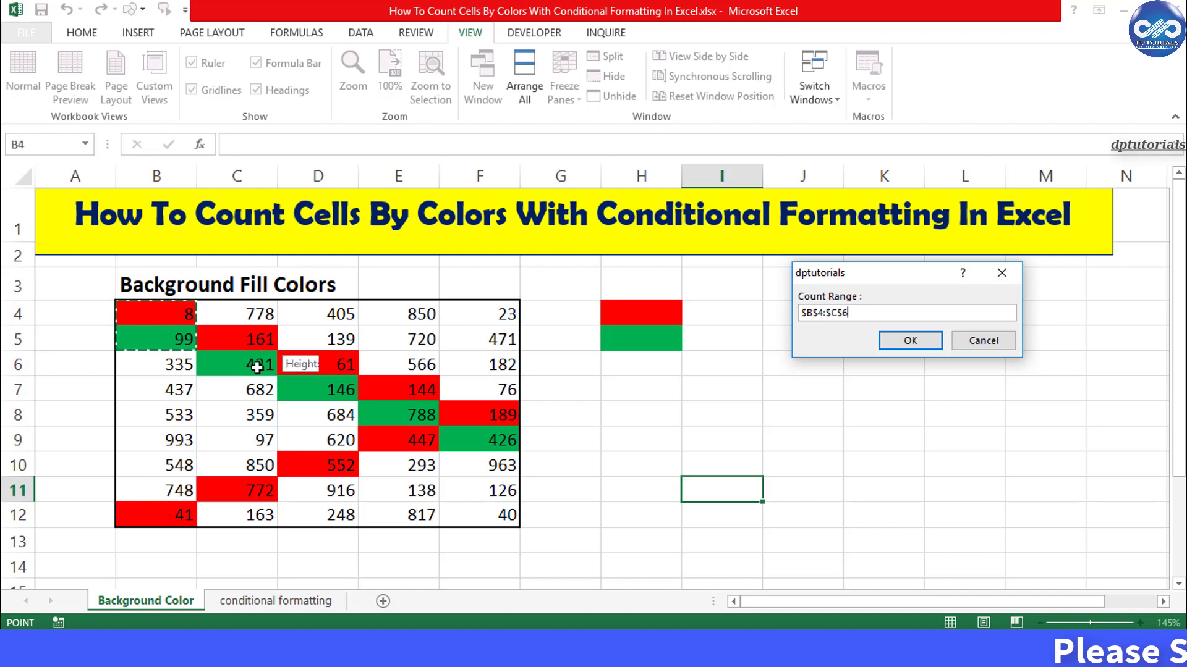
pyautogui.moveTo(256, 367); pyautogui.dragTo(463, 510)
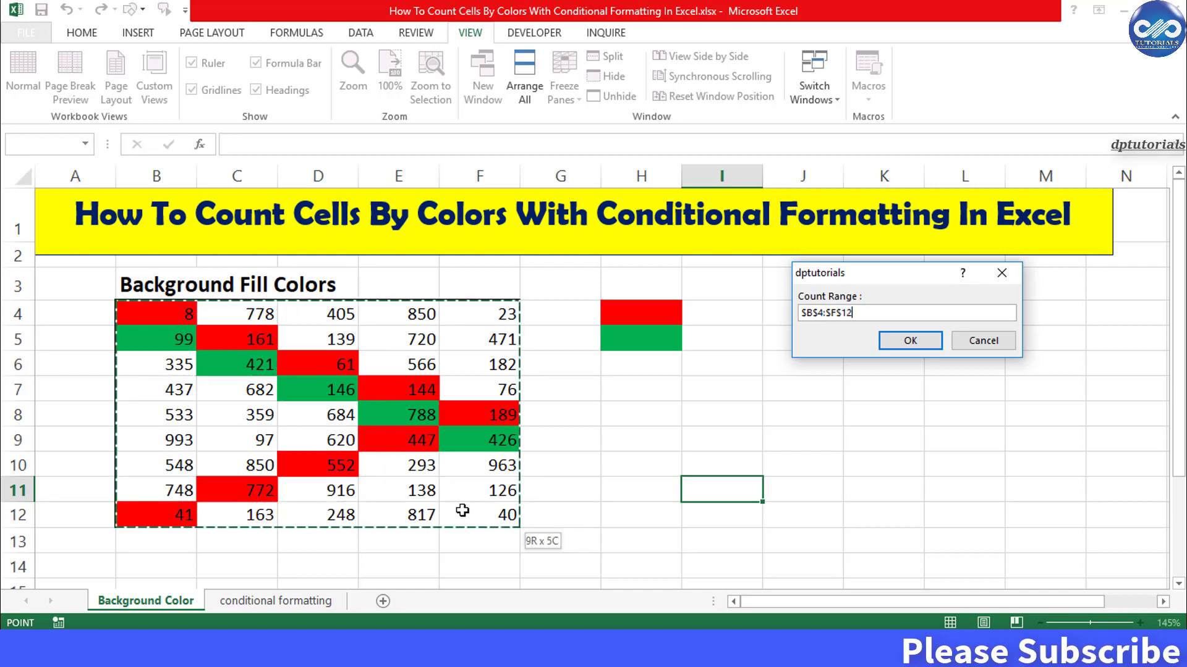
pyautogui.click(927, 348)
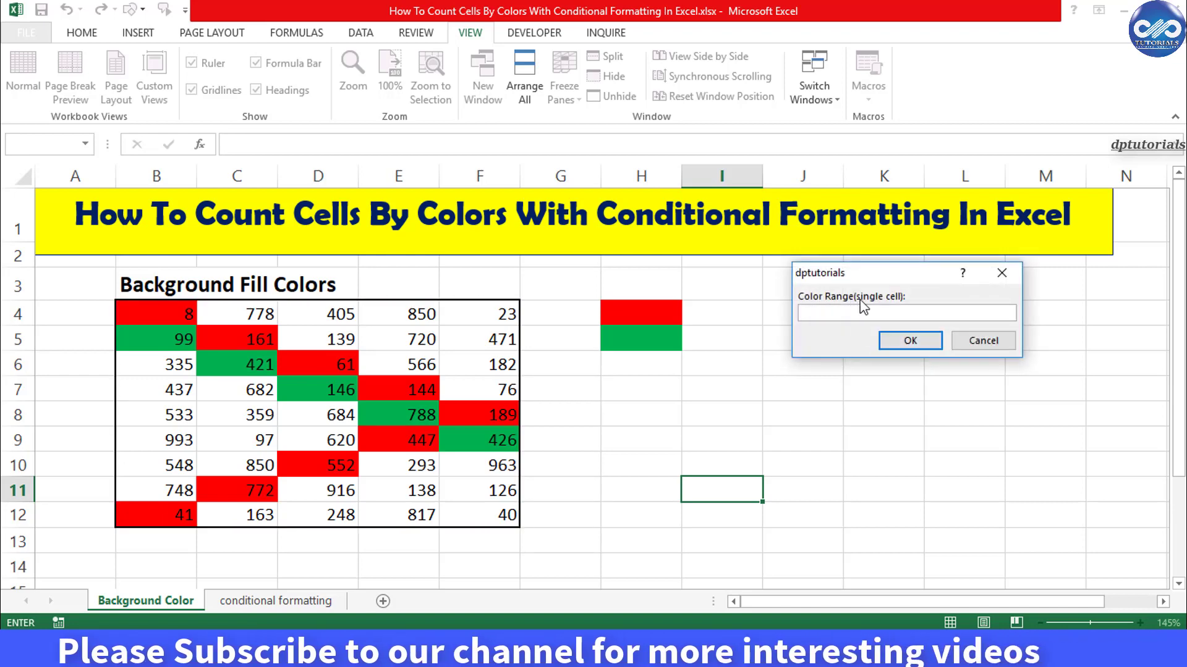
pyautogui.click(661, 315)
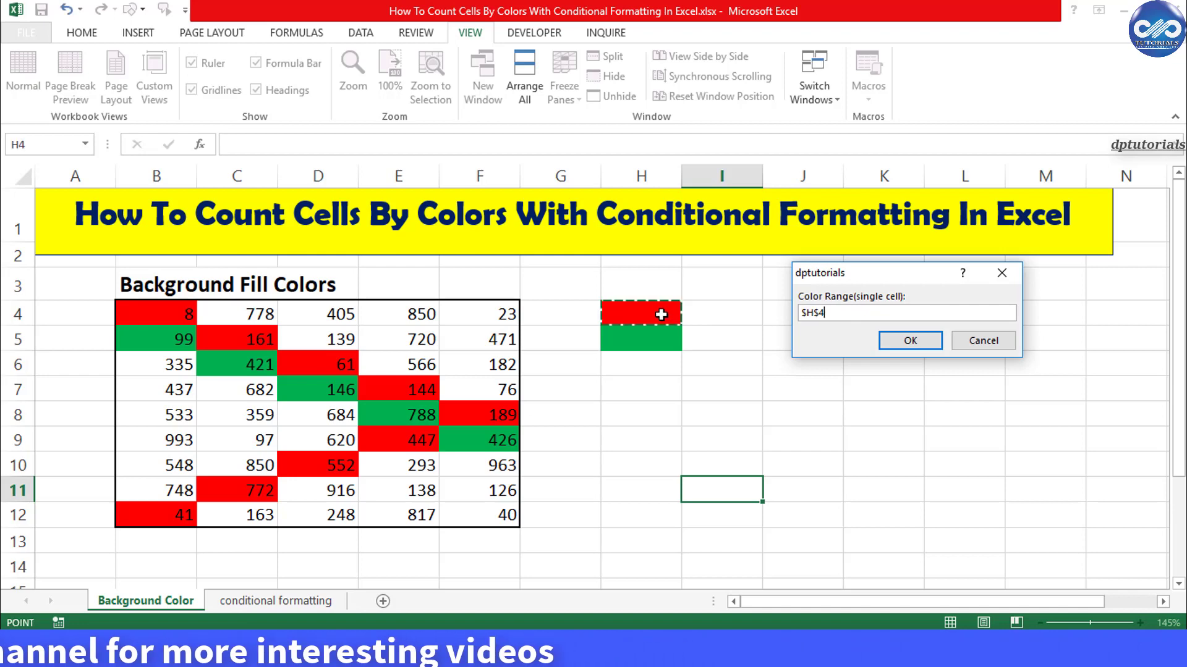
pyautogui.click(895, 343)
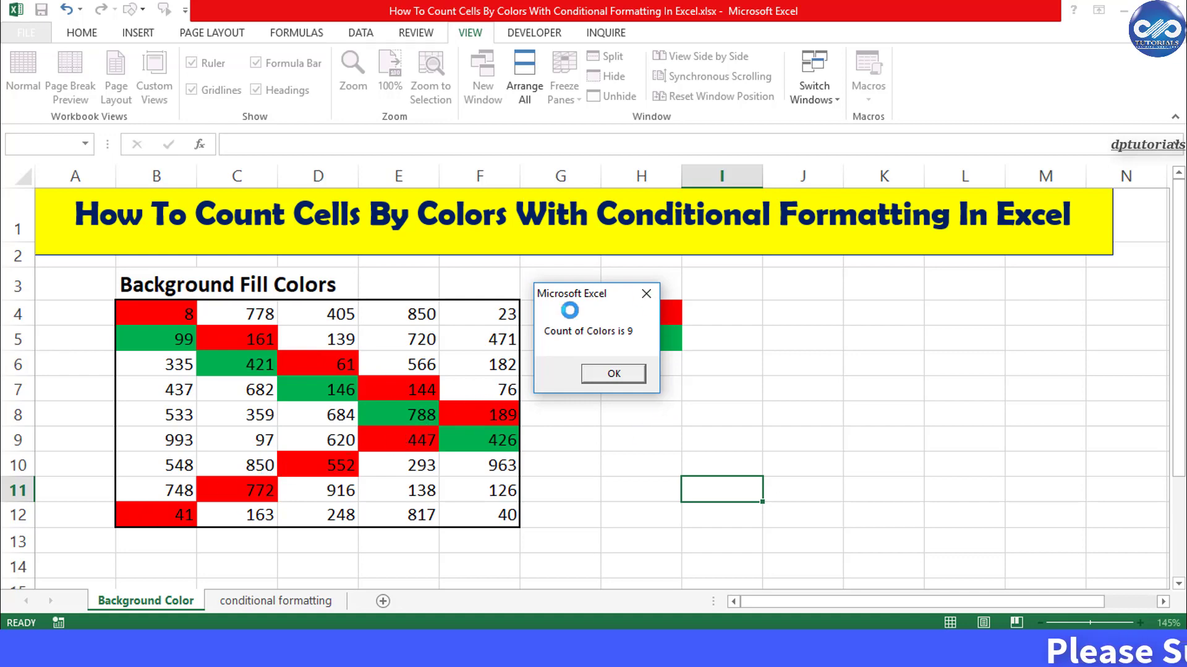
# Step: Dismiss the first result and rerun DisplayColorCount on B4:F12 with green cell H5, getting 5
pyautogui.click(614, 374)
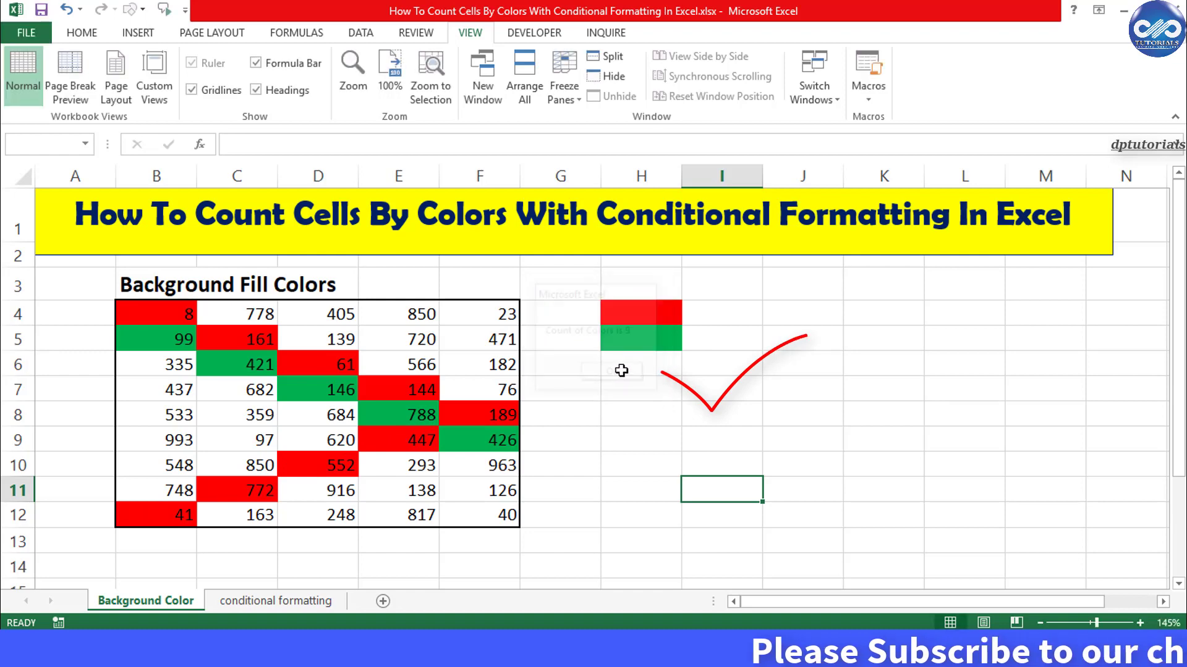
pyautogui.click(638, 340)
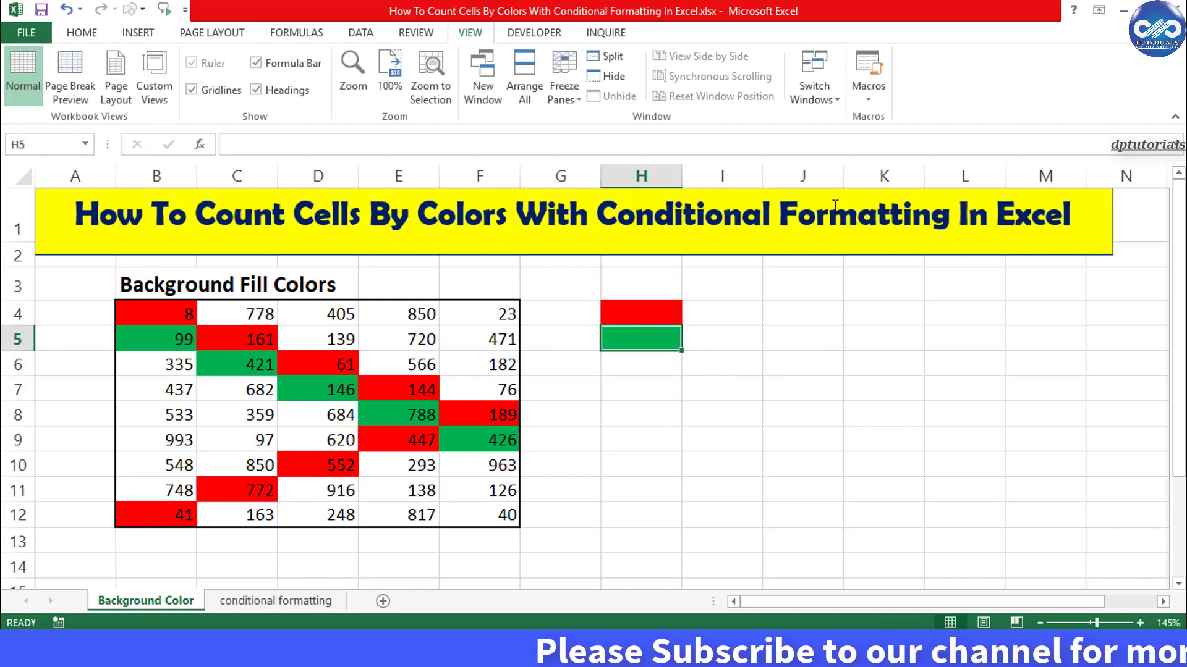
pyautogui.click(870, 94)
pyautogui.click(914, 120)
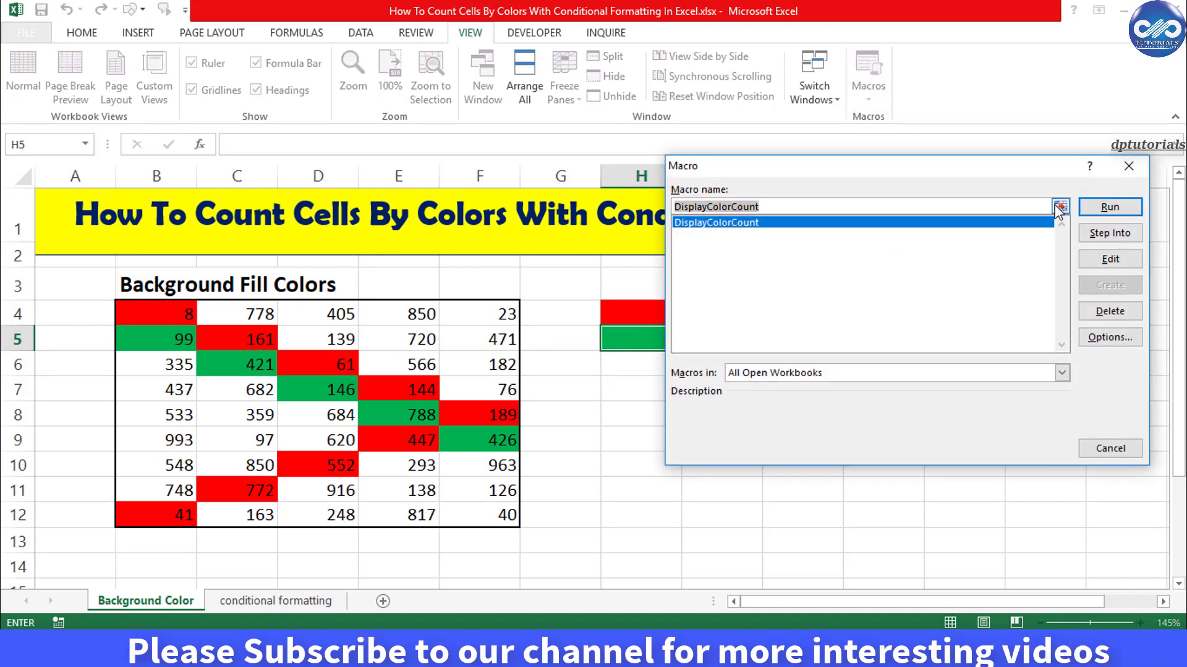
pyautogui.click(1098, 210)
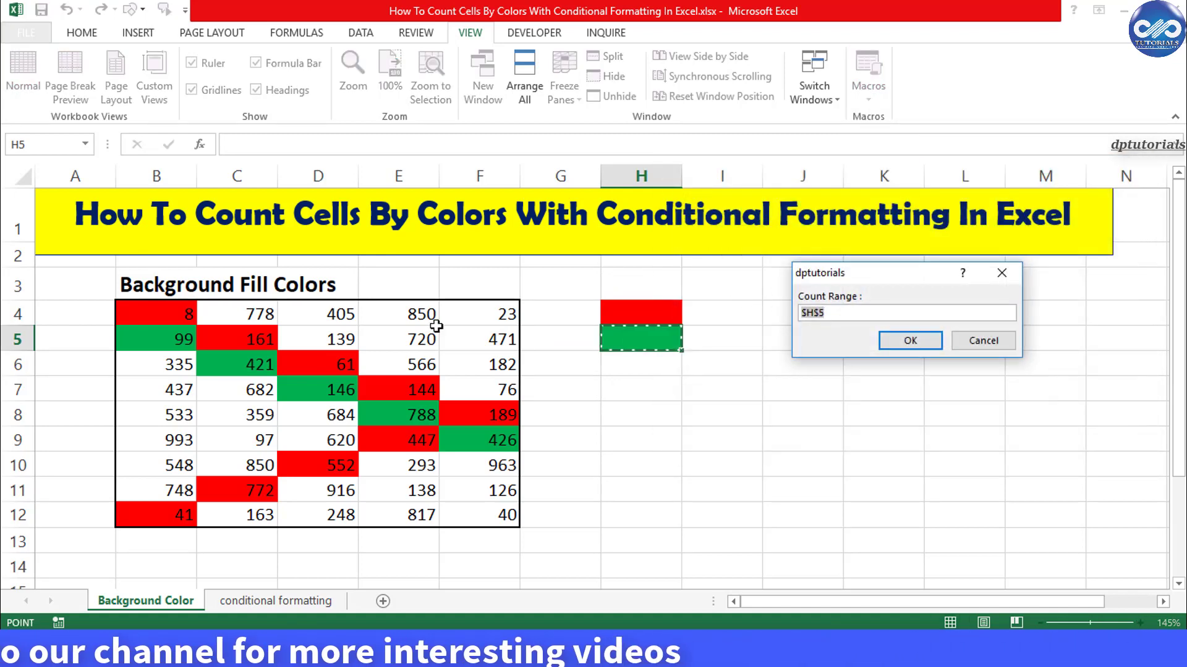
pyautogui.moveTo(165, 314); pyautogui.dragTo(512, 513)
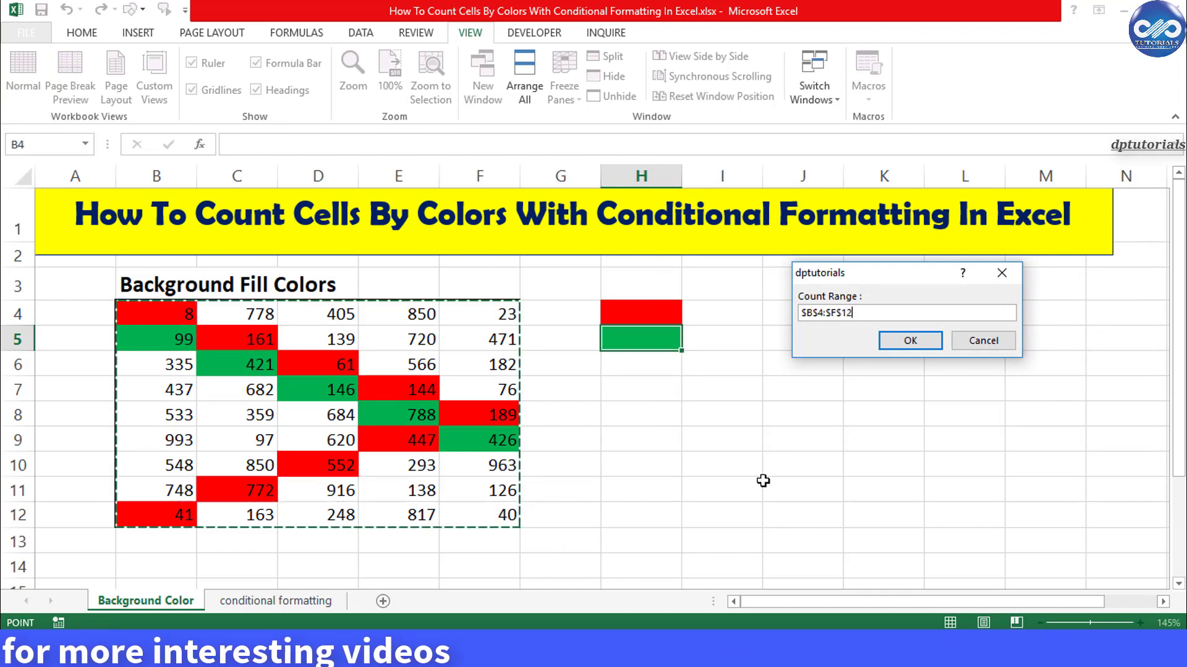
pyautogui.click(908, 340)
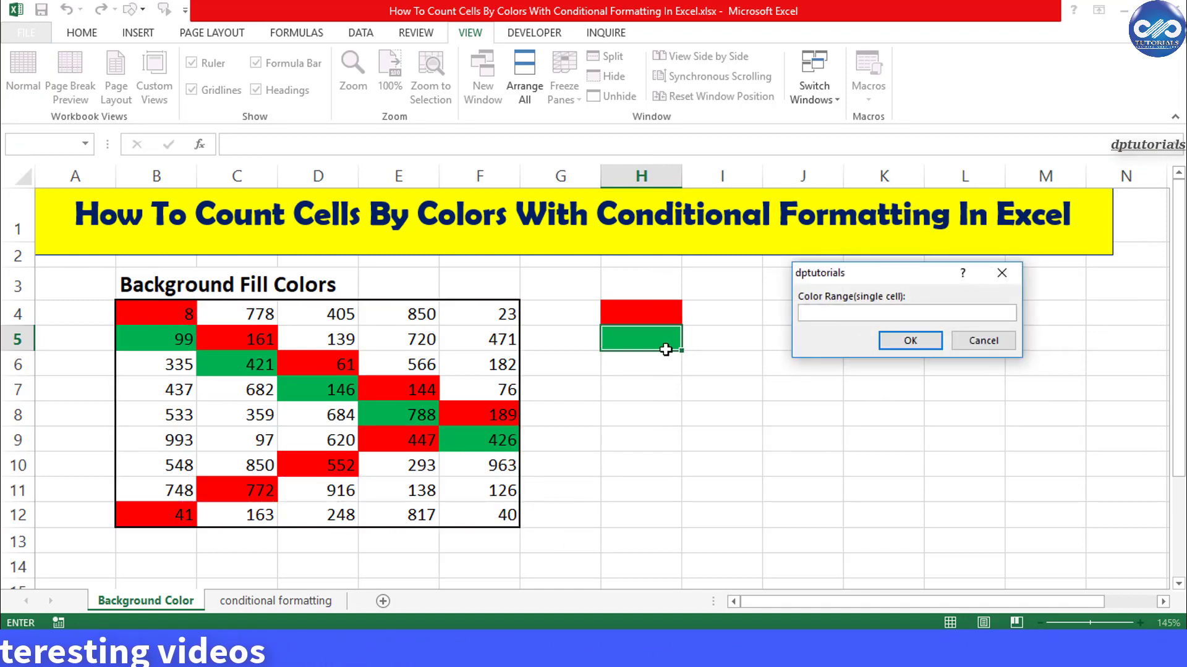
pyautogui.click(890, 343)
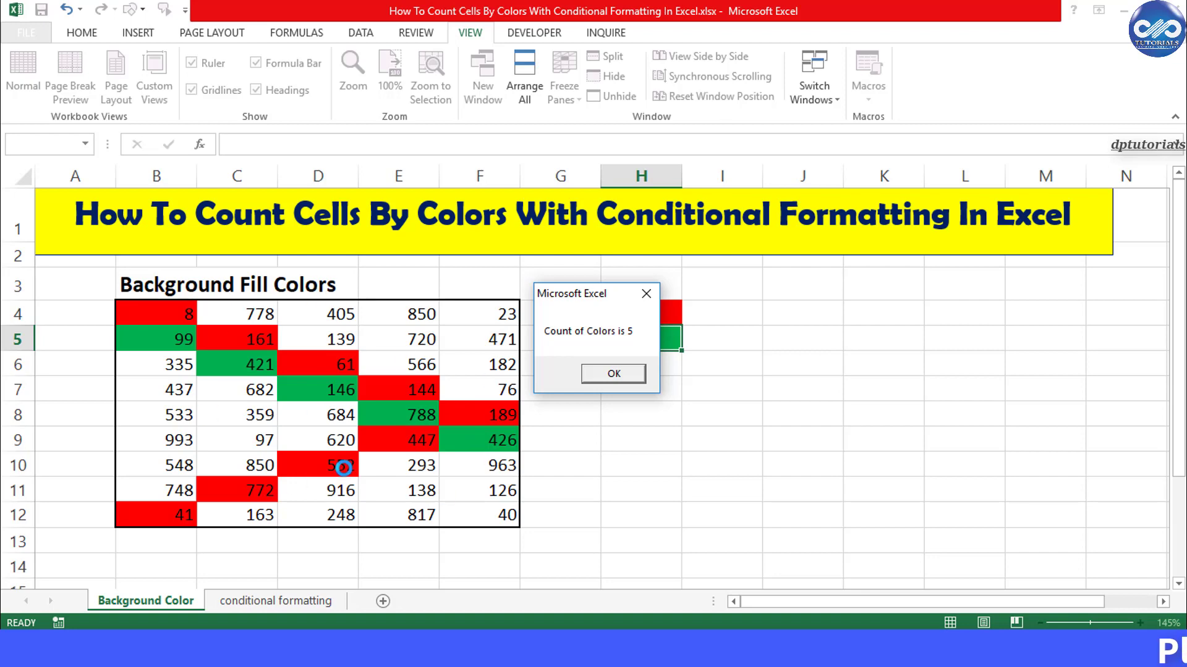
# Step: Switch to the conditional formatting sheet and check its rules in Manage Rules: green under 100, red over 500
pyautogui.click(613, 374)
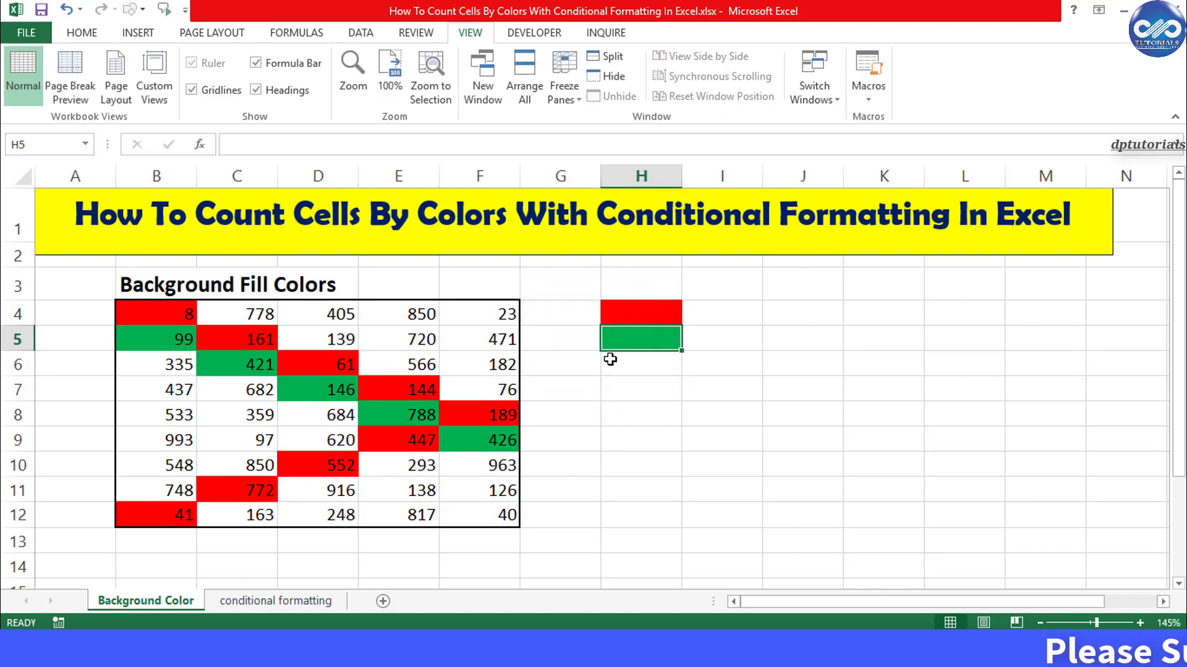
pyautogui.click(291, 605)
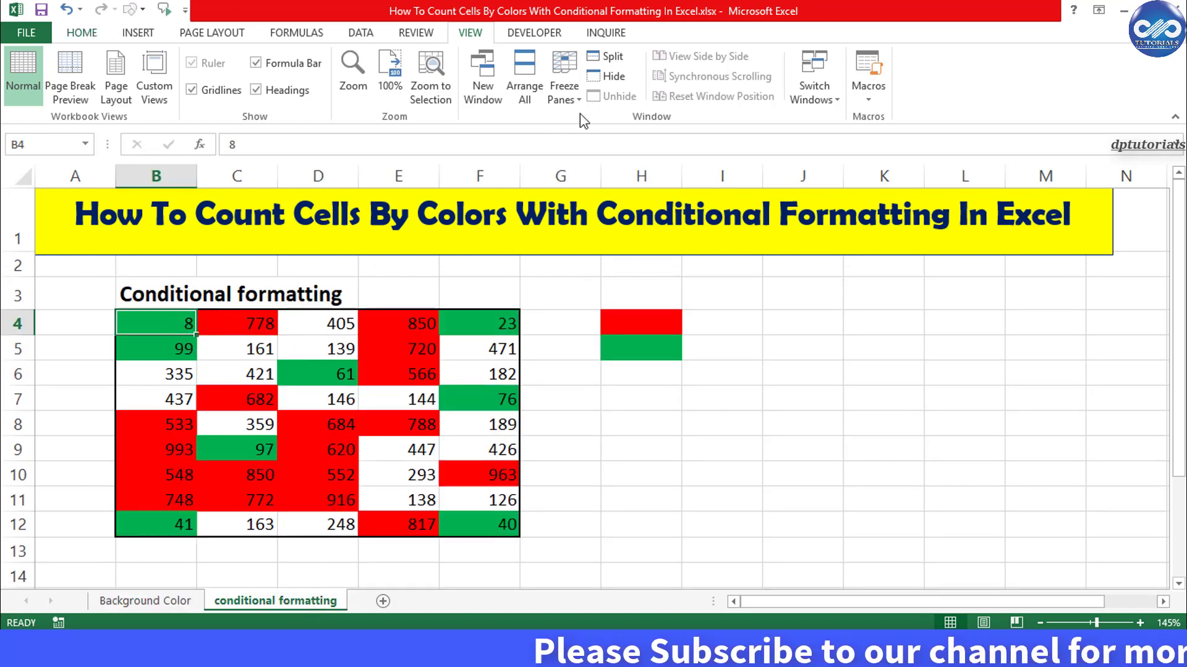
pyautogui.click(82, 32)
pyautogui.click(715, 101)
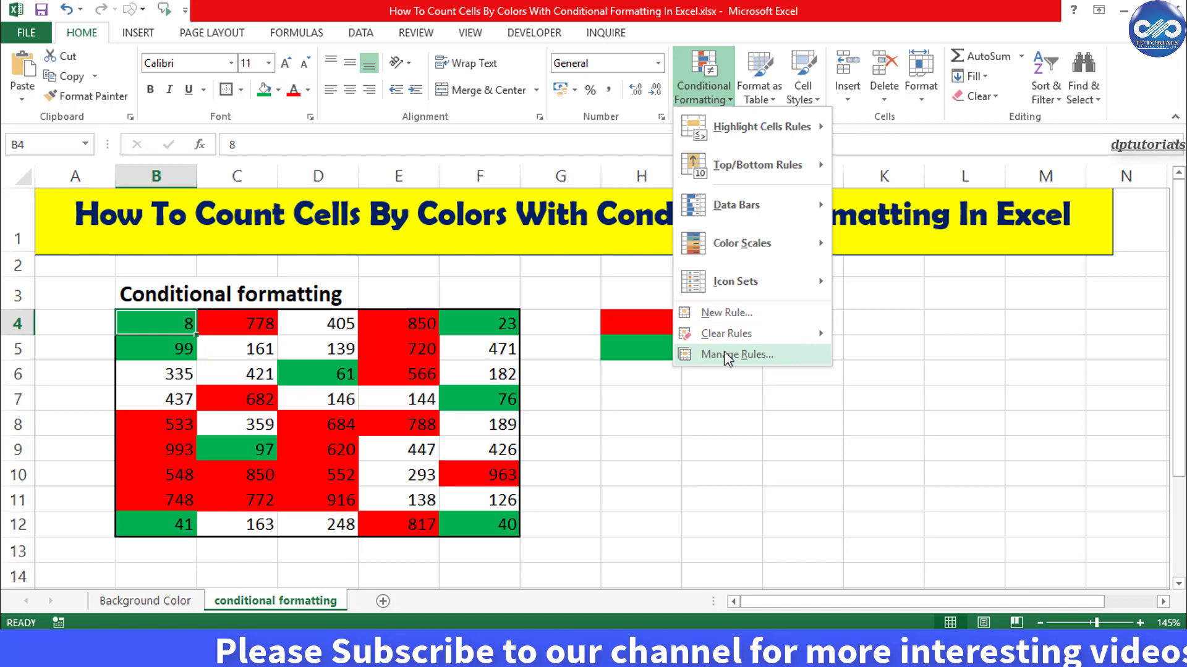
pyautogui.click(728, 355)
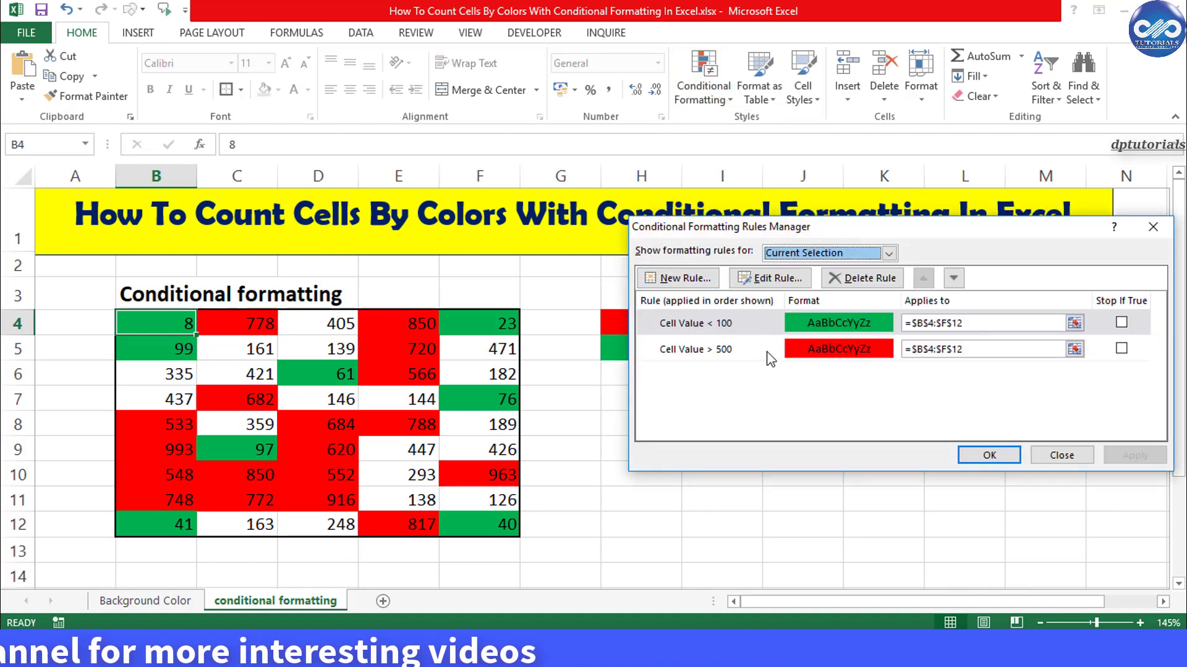
pyautogui.click(987, 457)
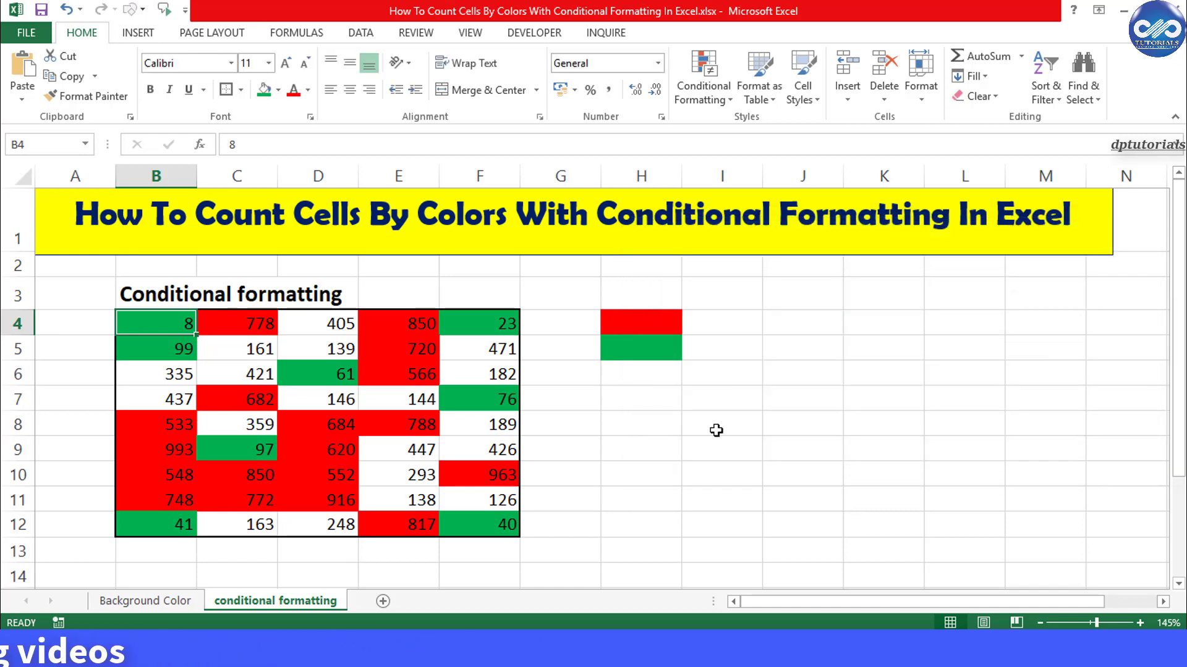
pyautogui.click(716, 430)
pyautogui.click(264, 349)
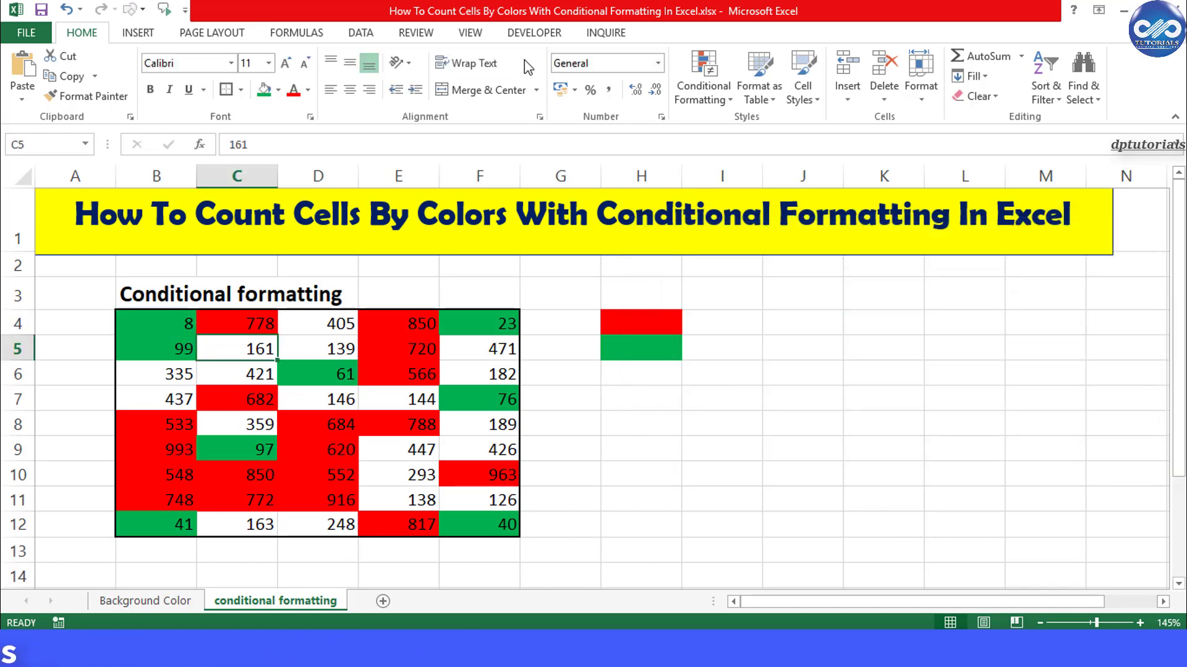
# Step: Run DisplayColorCount on the conditional-format table B4:F12 with red H4, getting 18, then close the message
pyautogui.click(471, 37)
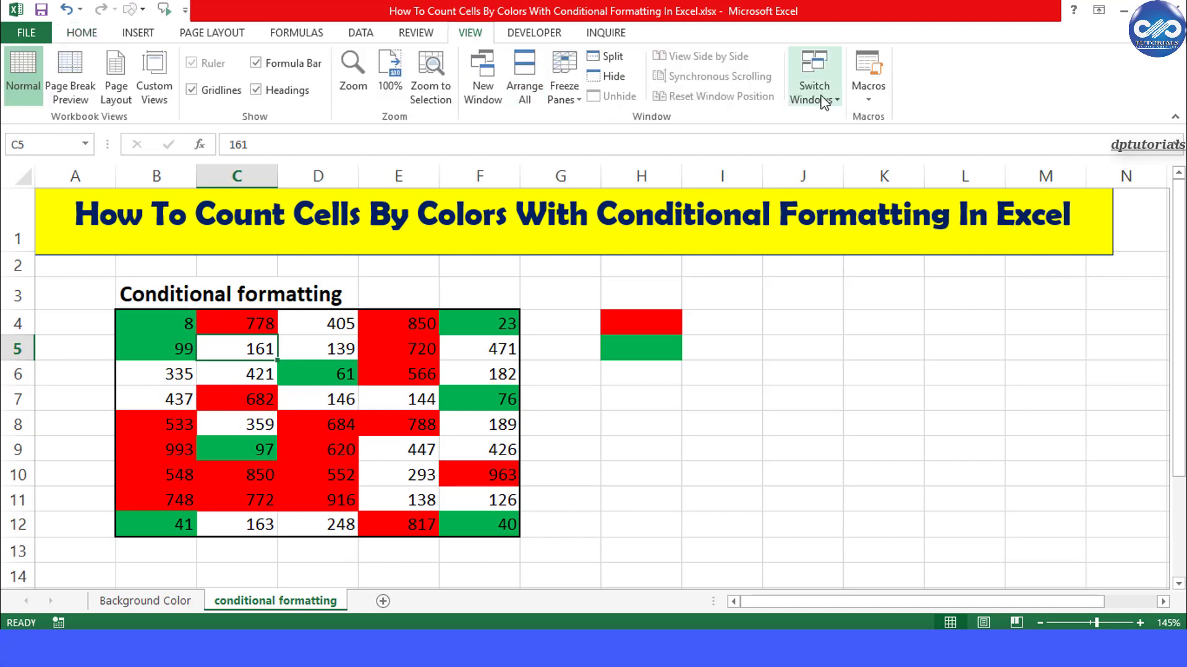
pyautogui.click(867, 103)
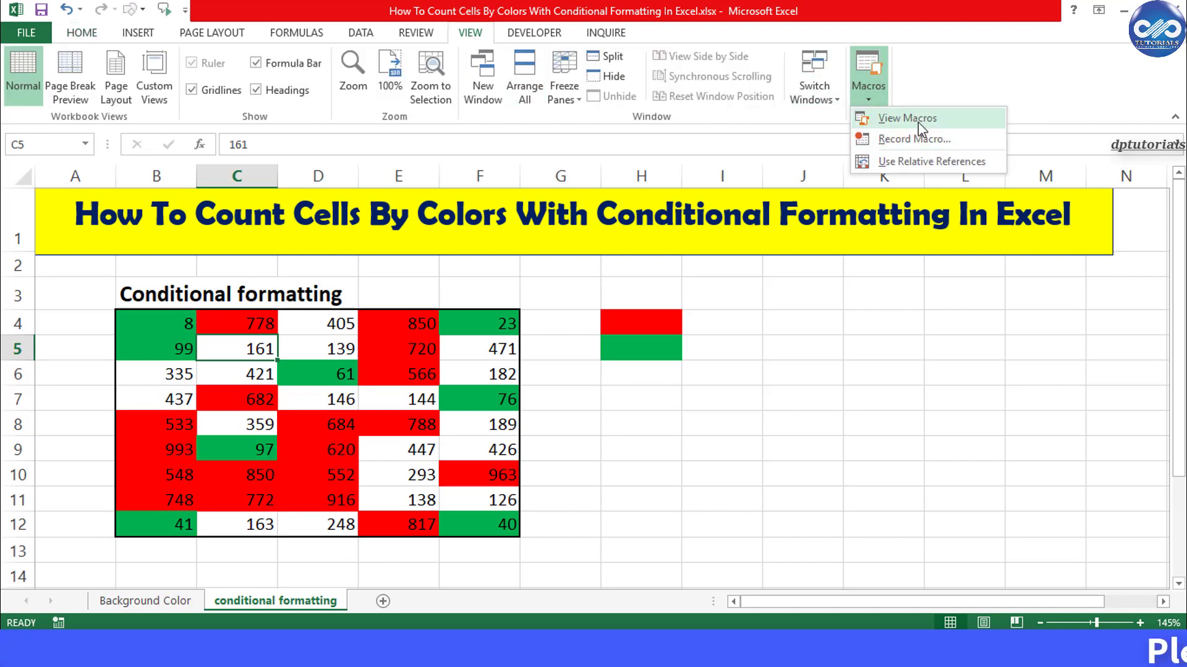
pyautogui.click(918, 121)
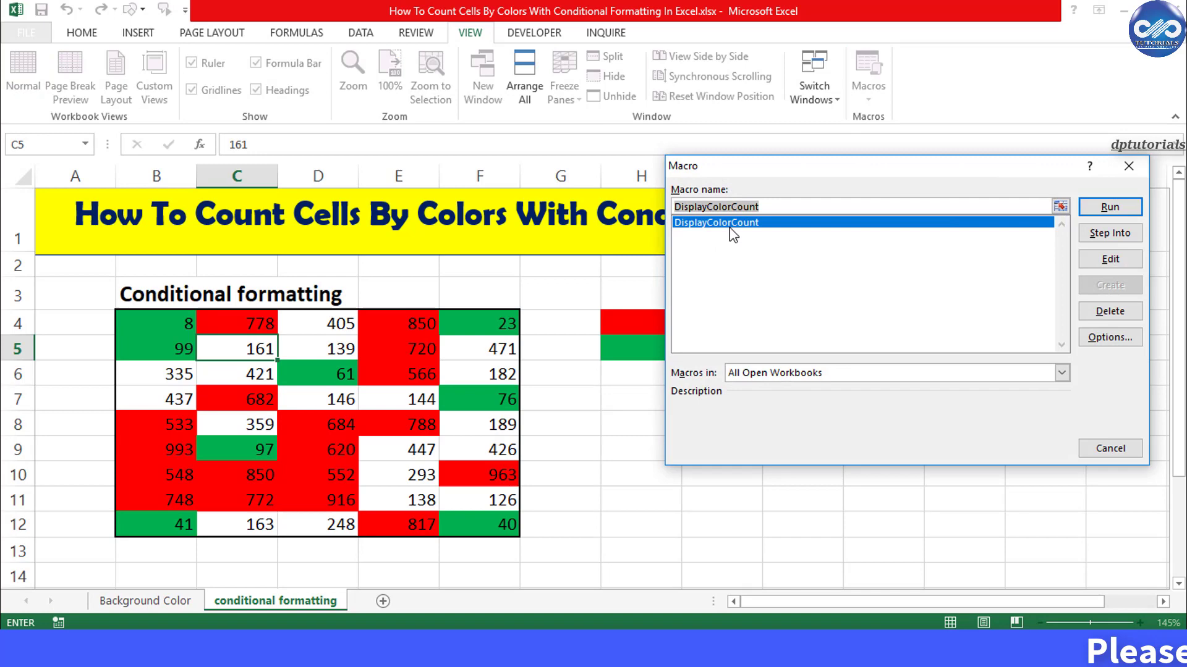
pyautogui.click(1109, 207)
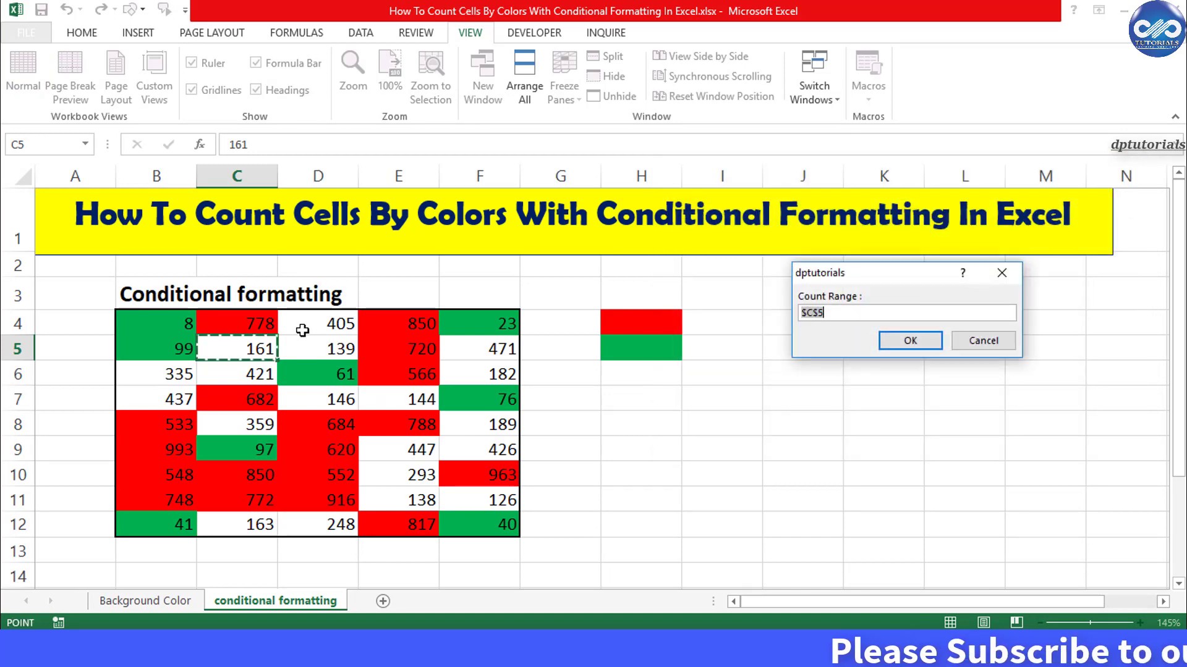
pyautogui.moveTo(164, 321); pyautogui.dragTo(471, 522)
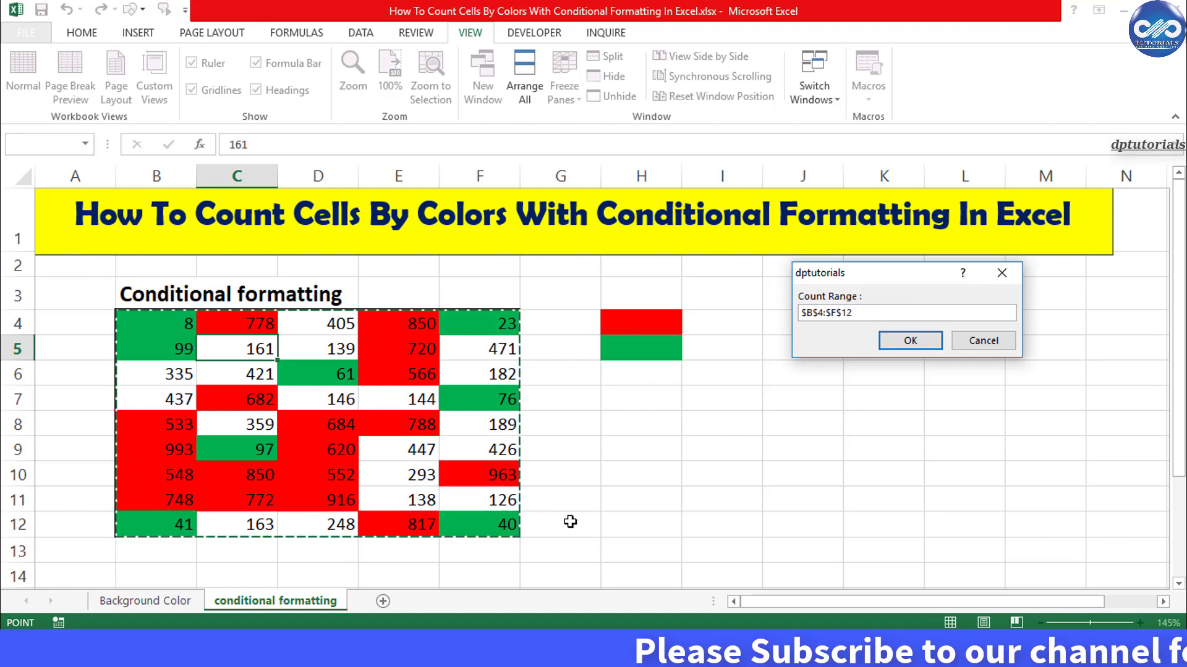
pyautogui.click(888, 340)
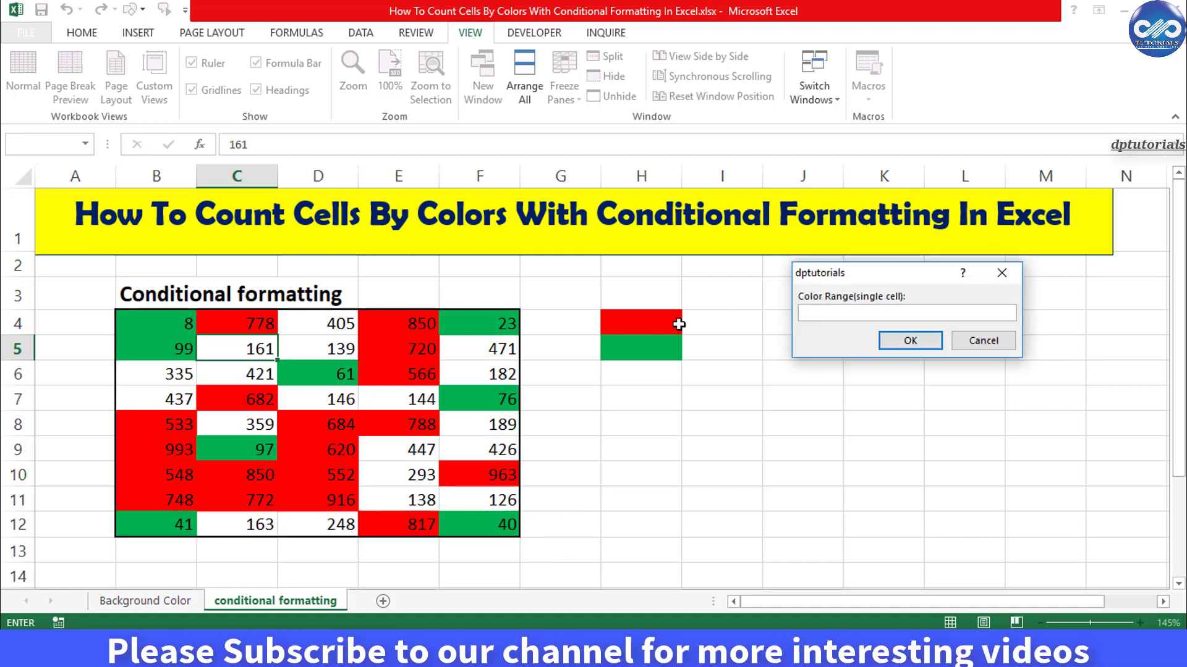
pyautogui.click(631, 322)
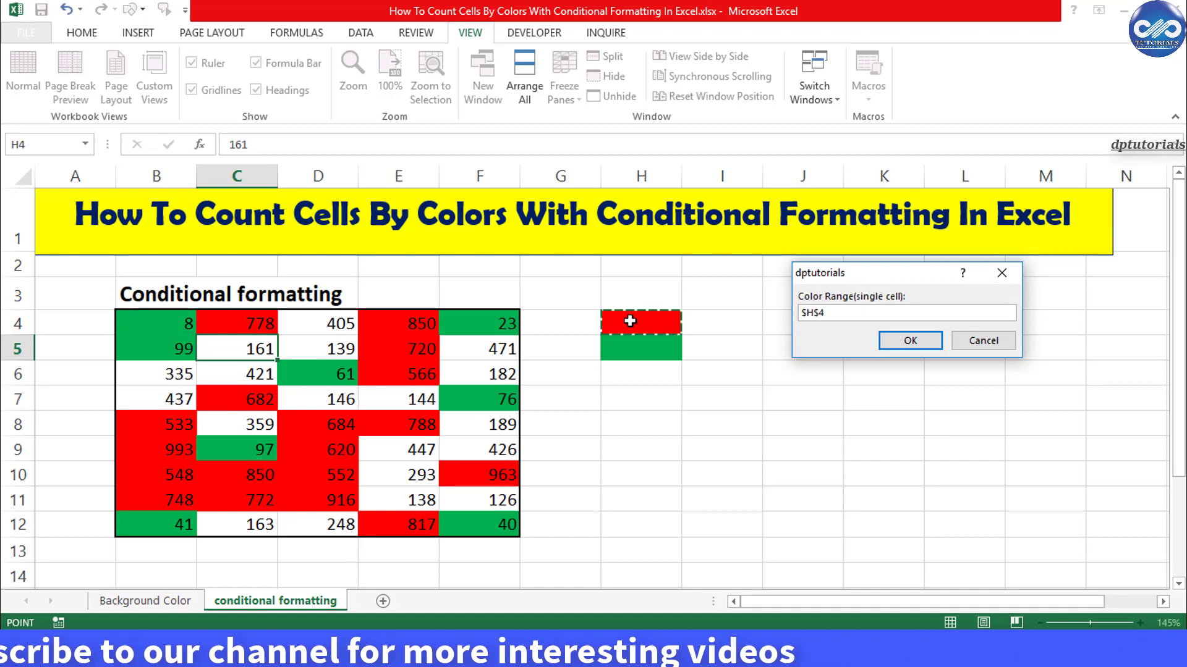
pyautogui.click(892, 340)
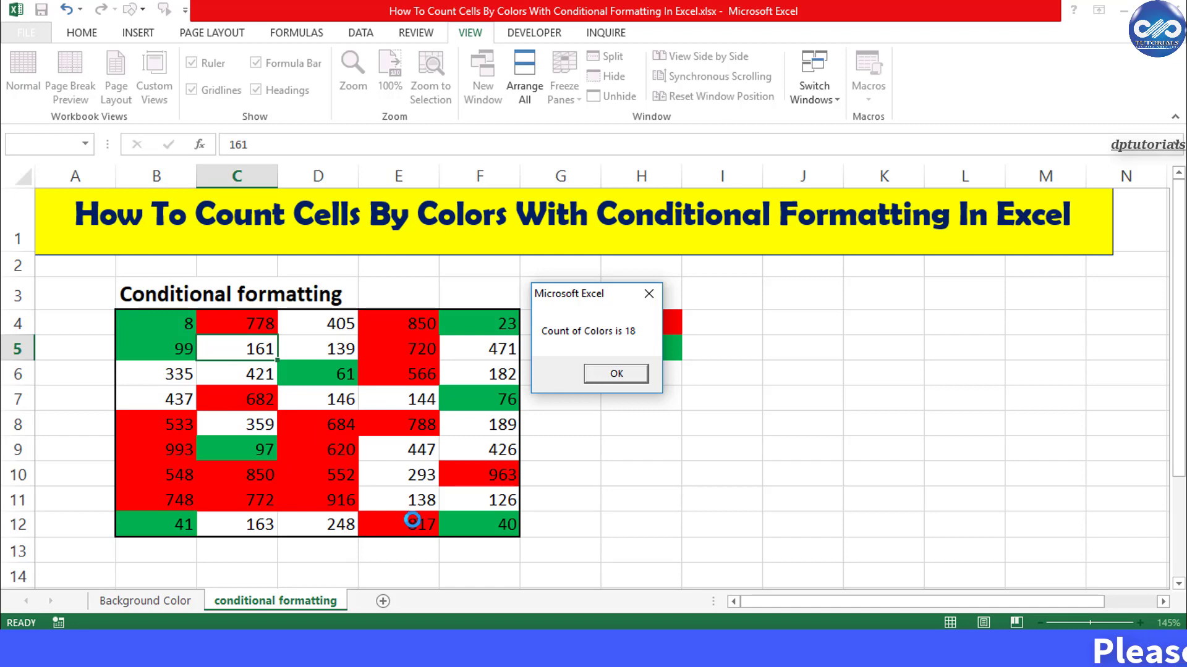
pyautogui.click(614, 373)
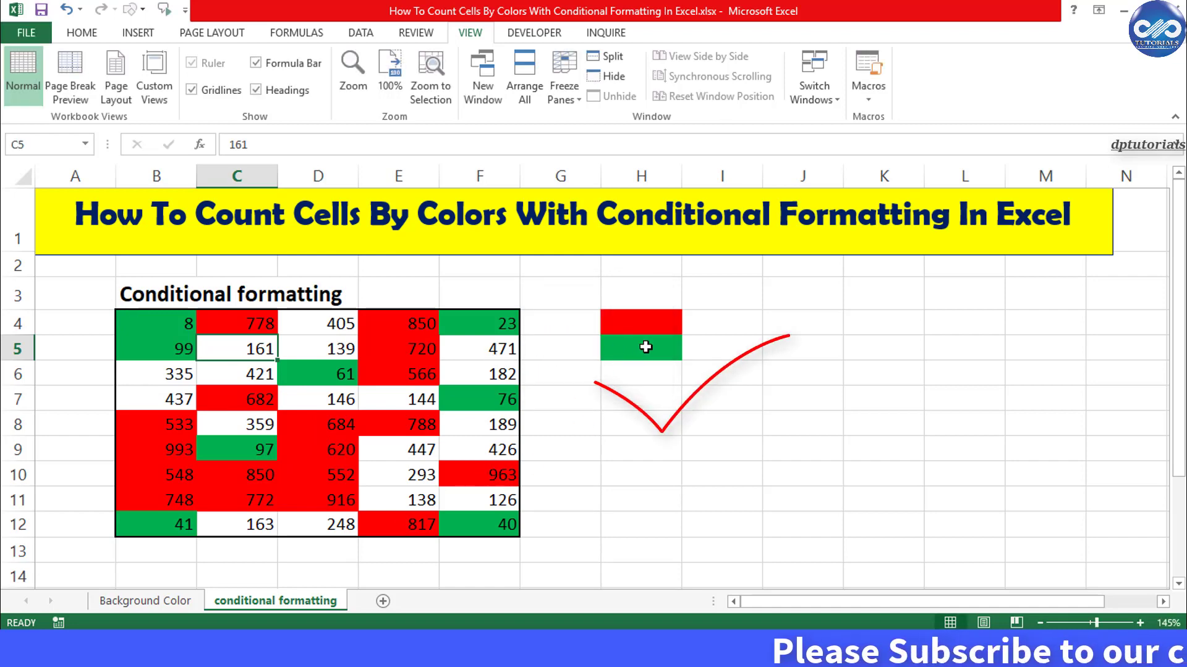
# Step: Select green cell H5 and run DisplayColorCount on B4:F12, getting 8, then close the message
pyautogui.click(659, 354)
pyautogui.click(869, 94)
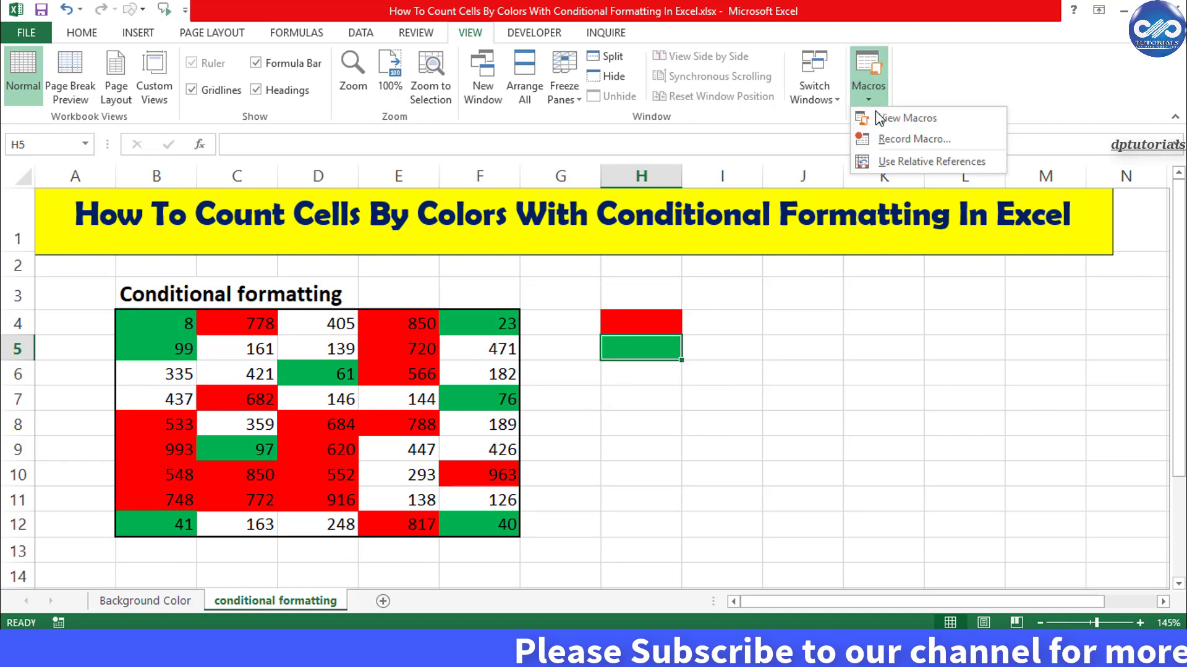
pyautogui.click(885, 121)
pyautogui.click(965, 226)
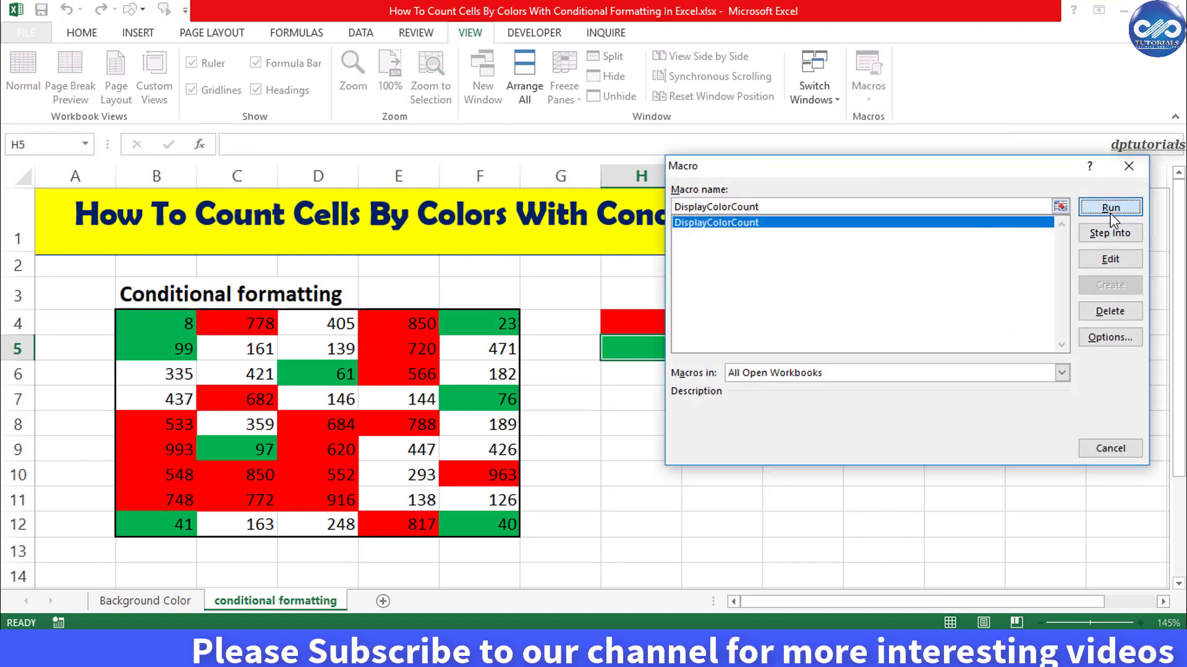
pyautogui.click(1110, 207)
pyautogui.moveTo(120, 323); pyautogui.dragTo(482, 529)
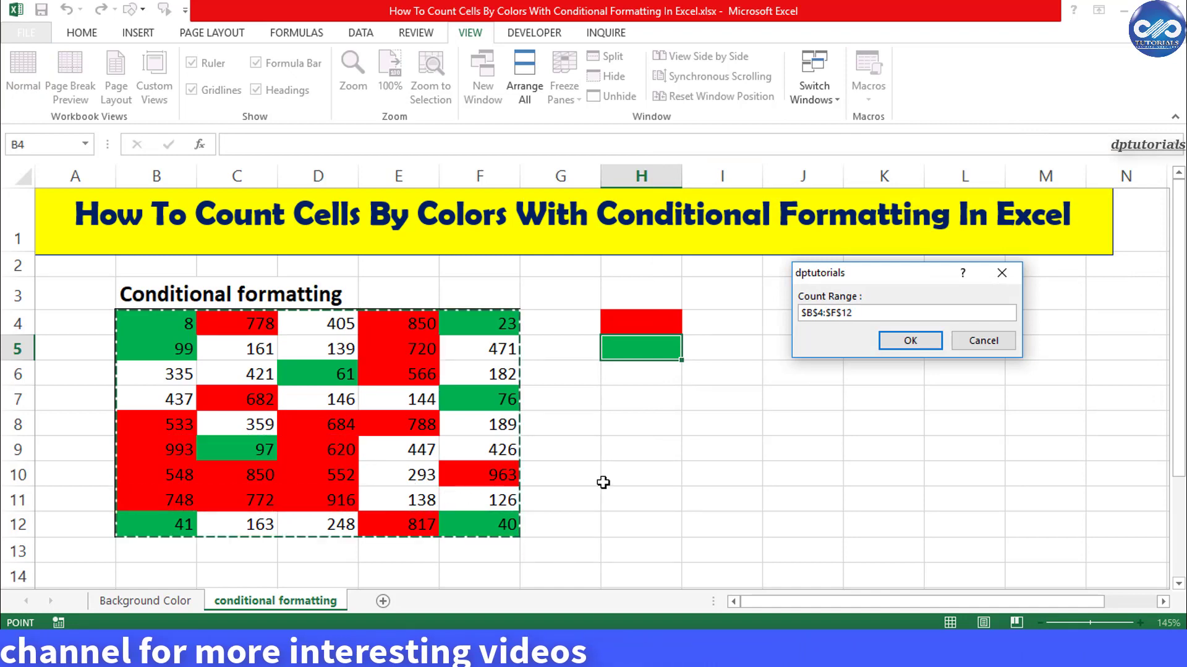
pyautogui.click(892, 343)
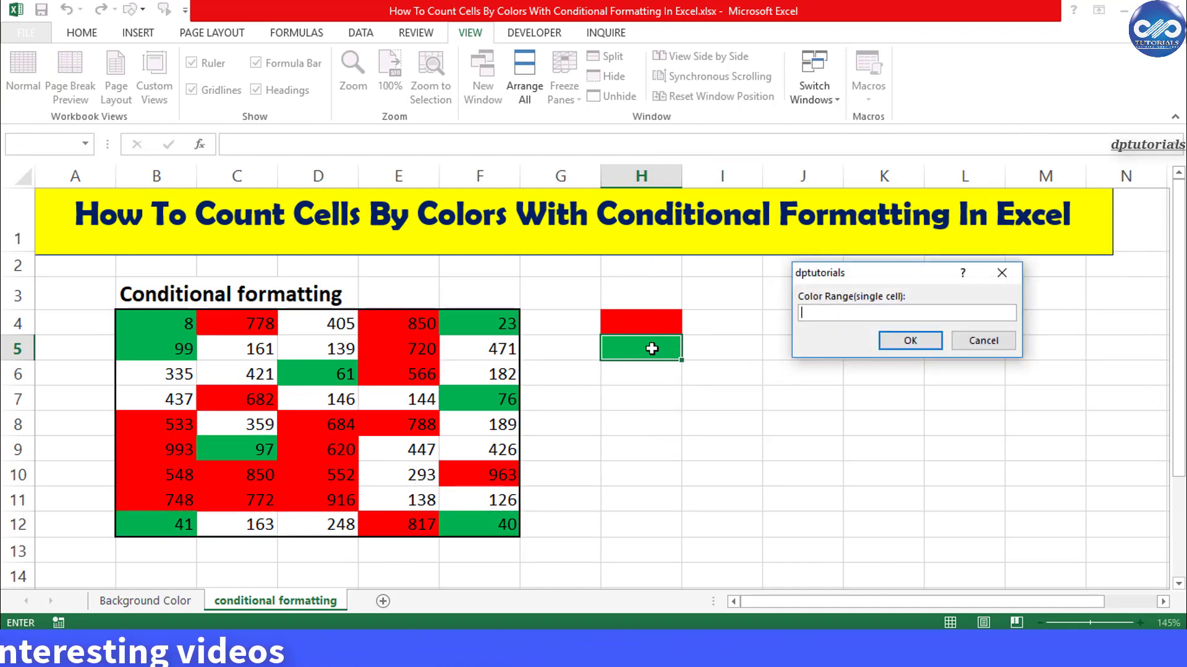
pyautogui.click(905, 341)
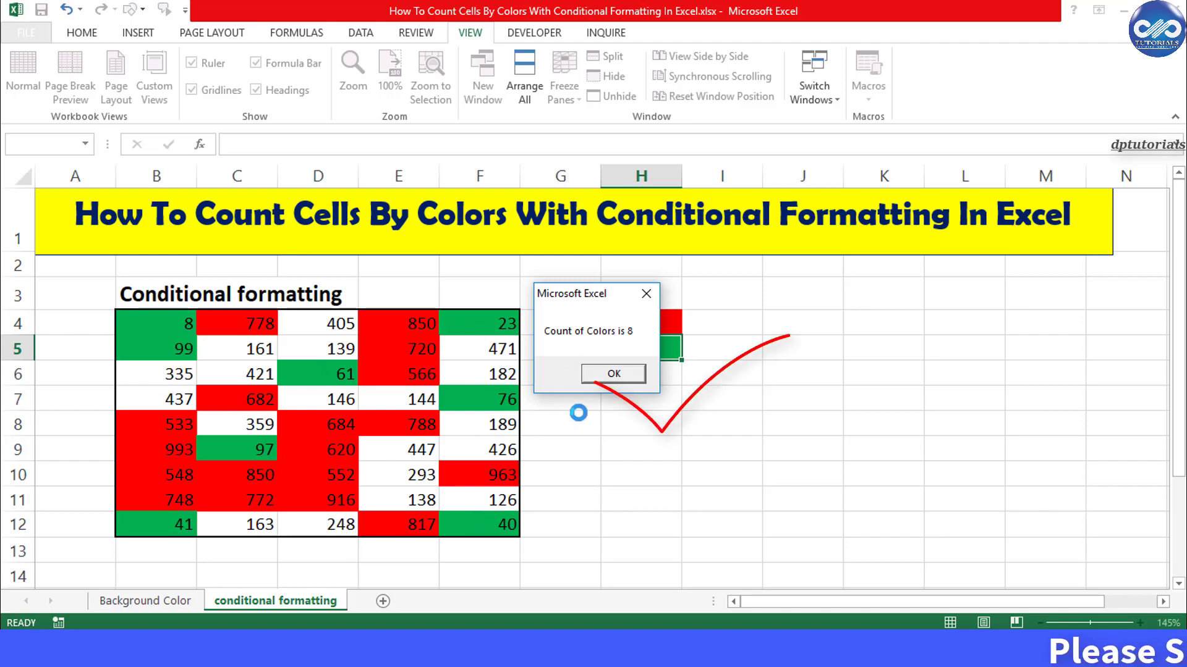
pyautogui.click(604, 374)
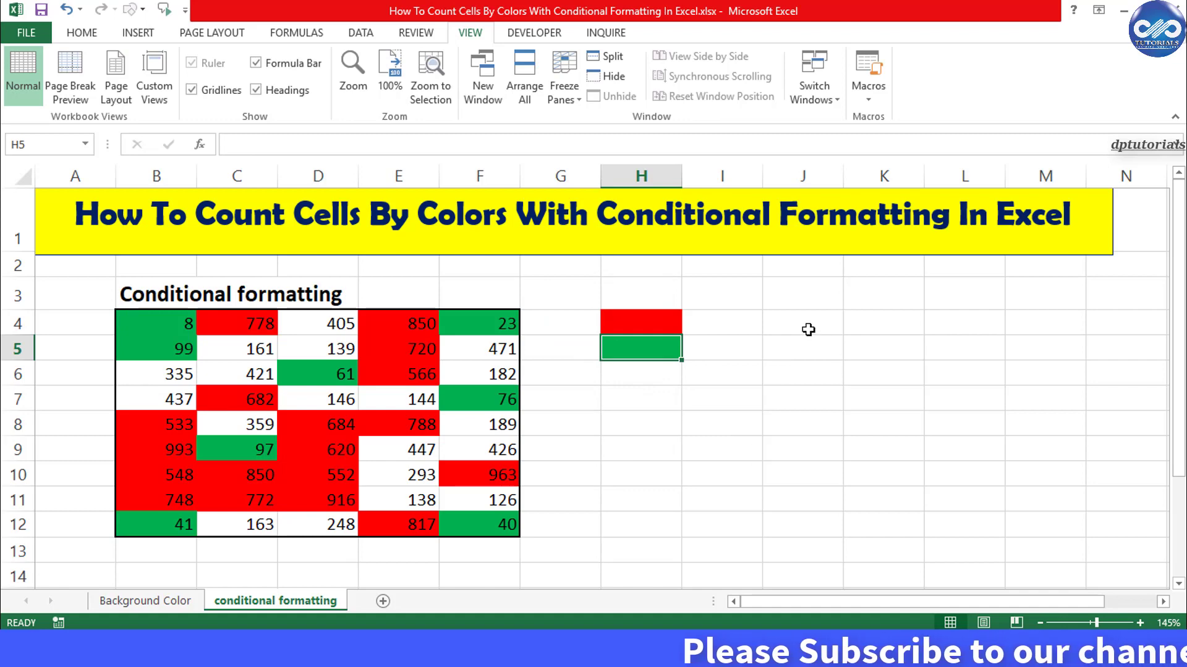